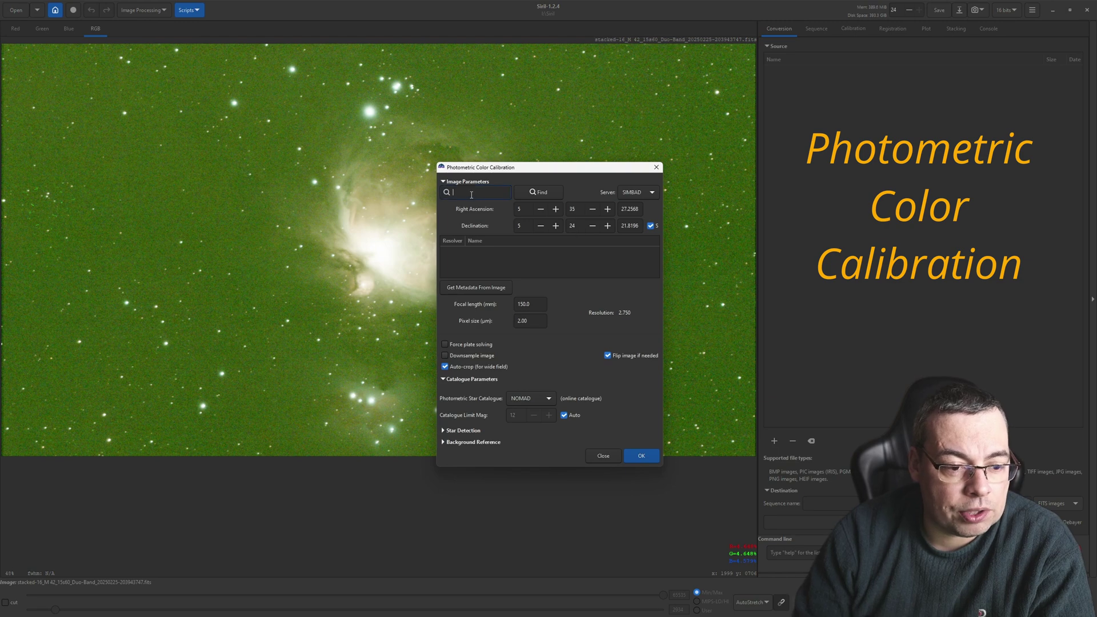
- Look up M42 in SIMBAD and run Photometric Color Calibration on the nebula image with the NOMAD catalogue
{"action": "left_click", "coordinate": [537, 192]}
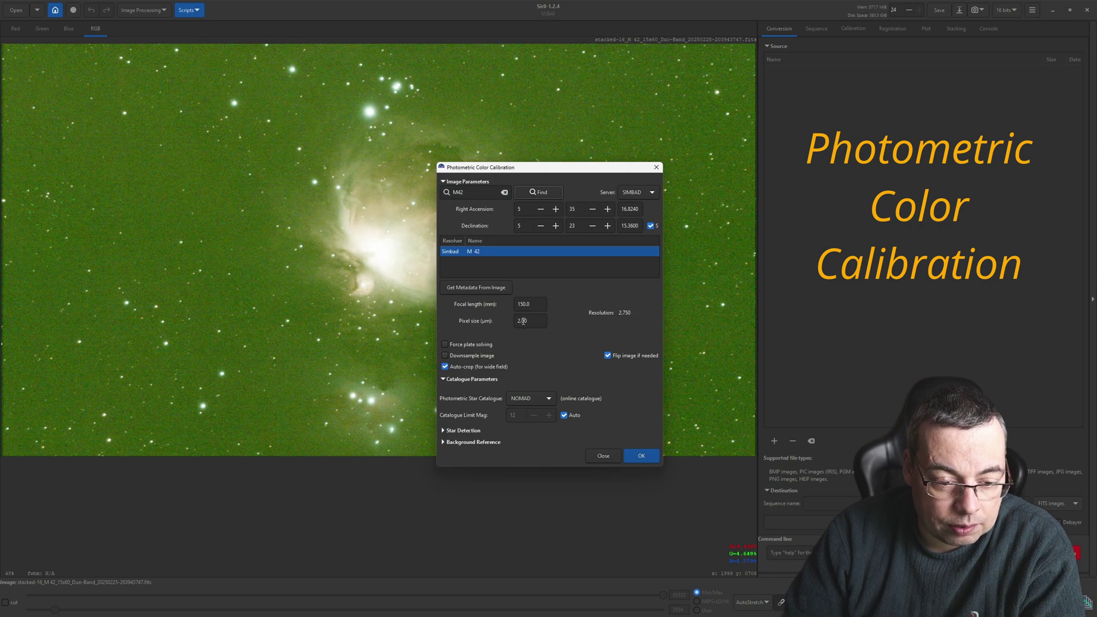
{"action": "left_click", "coordinate": [636, 455]}
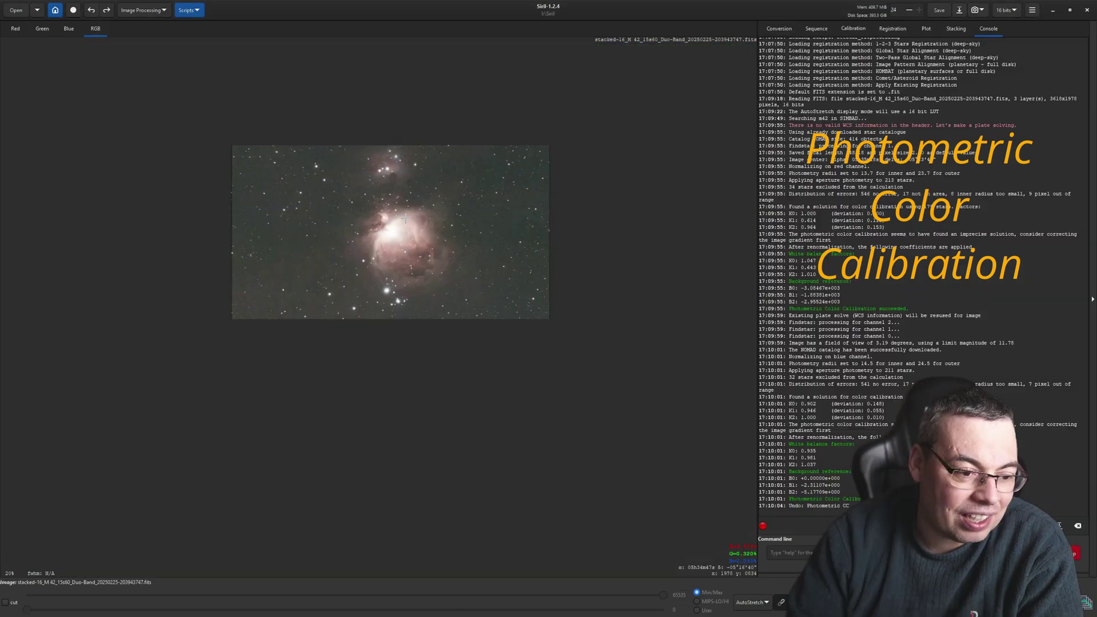
{"action": "scroll", "coordinate": [403, 219], "scroll_direction": "up", "scroll_amount": 4}
{"action": "scroll", "coordinate": [406, 218], "scroll_direction": "down", "scroll_amount": 3}
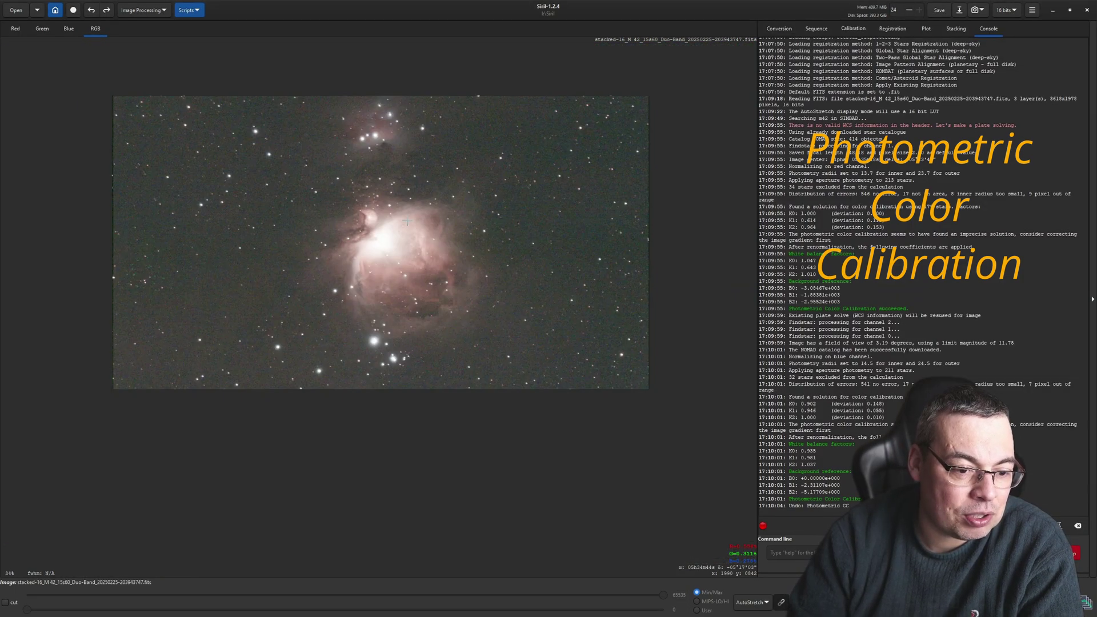
{"action": "scroll", "coordinate": [411, 219], "scroll_direction": "up", "scroll_amount": 2}
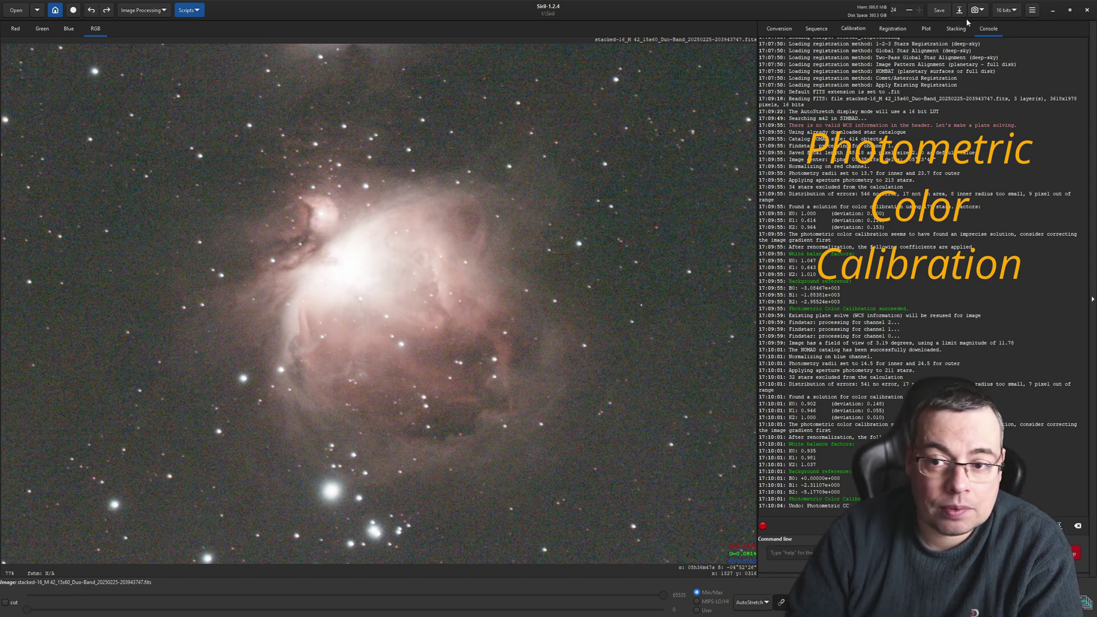
- Save the colour-calibrated M42 image as a FITS file in 32-bit floating point format
{"action": "key", "text": "ctrl+s"}
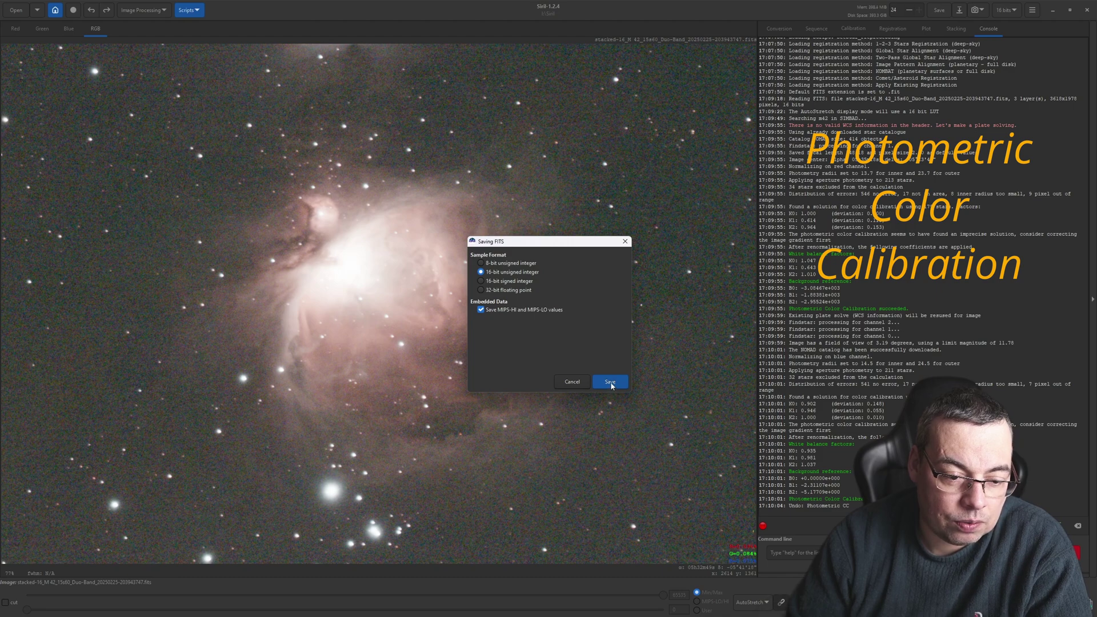
{"action": "left_click", "coordinate": [480, 289]}
{"action": "left_click", "coordinate": [611, 382]}
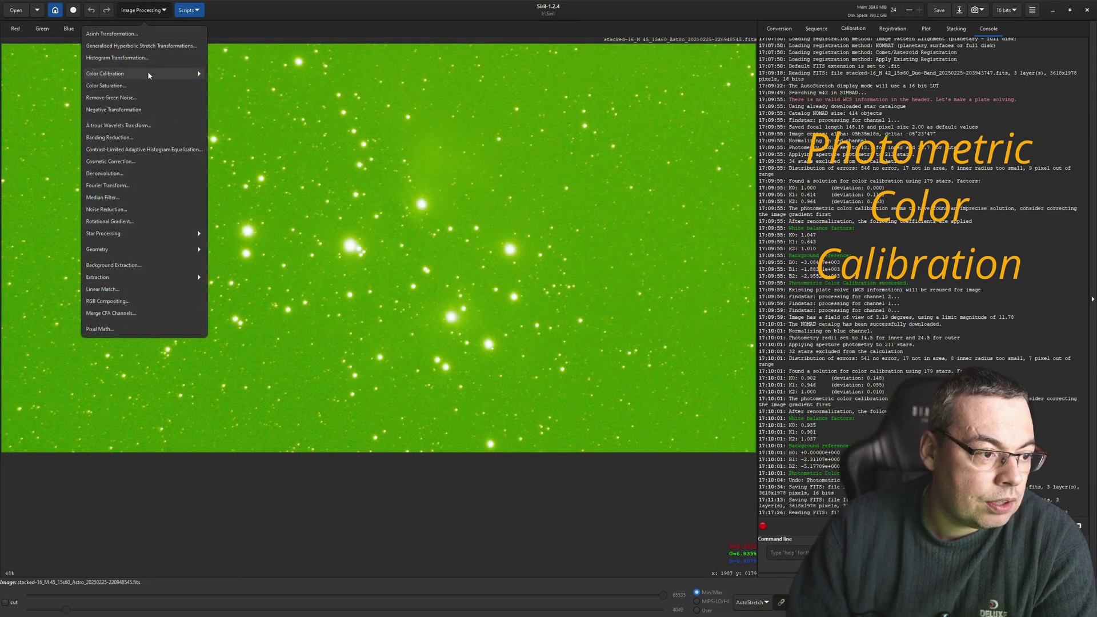
- Run Photometric Color Calibration on the star cluster image using M45 as the looked-up object, and start saving the result under a new name
{"action": "left_click", "coordinate": [148, 74]}
{"action": "left_click", "coordinate": [129, 61]}
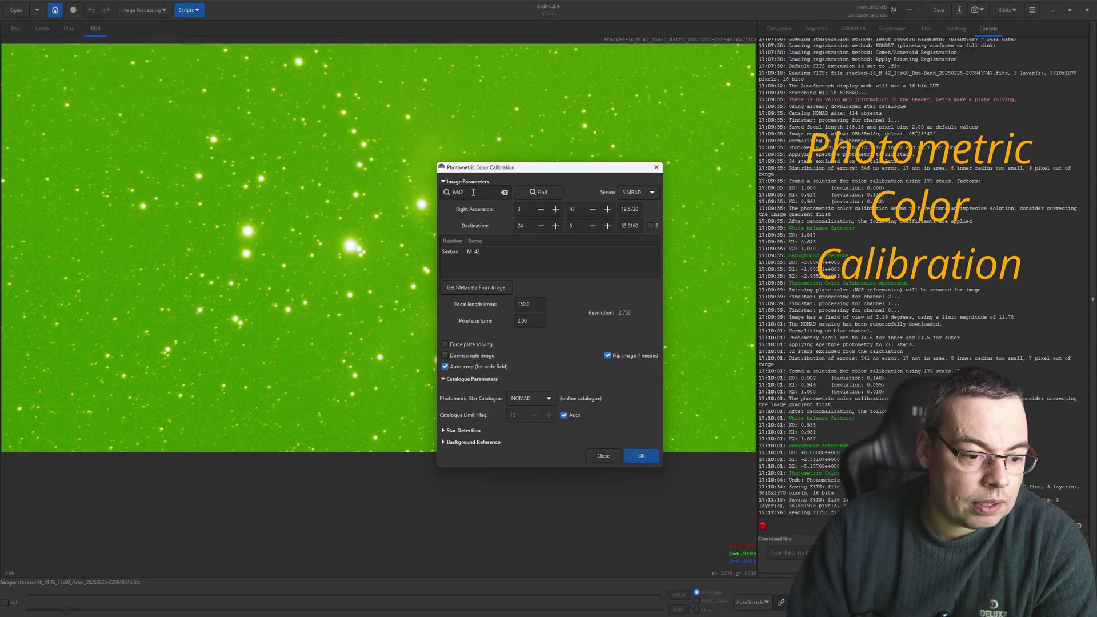
{"action": "key", "text": "BackSpace"}
{"action": "type", "text": "5"}
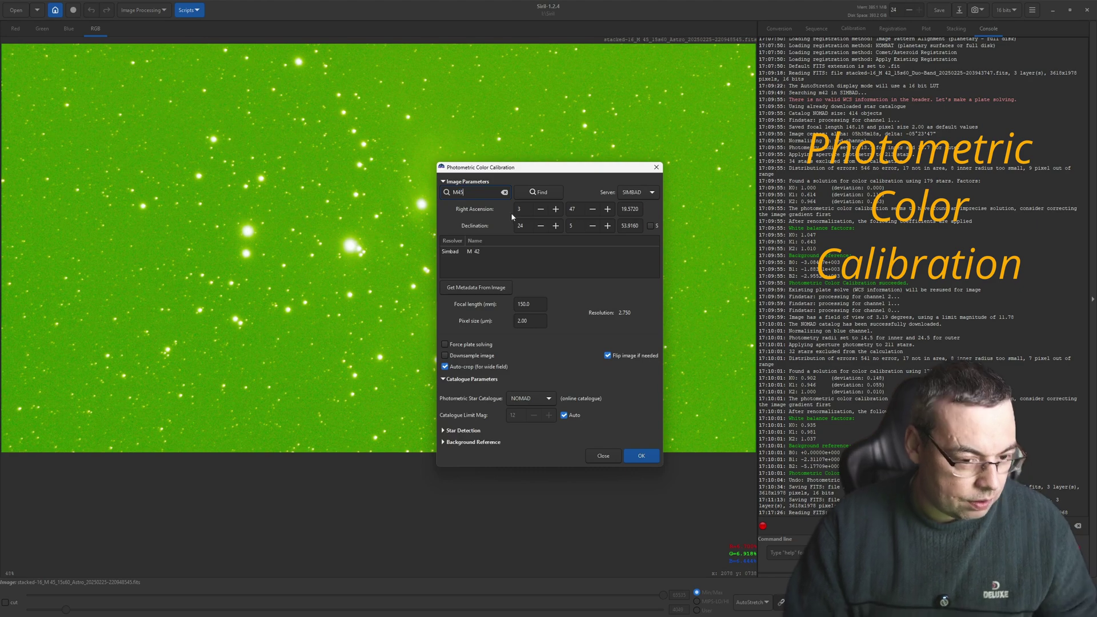
{"action": "left_click", "coordinate": [537, 192]}
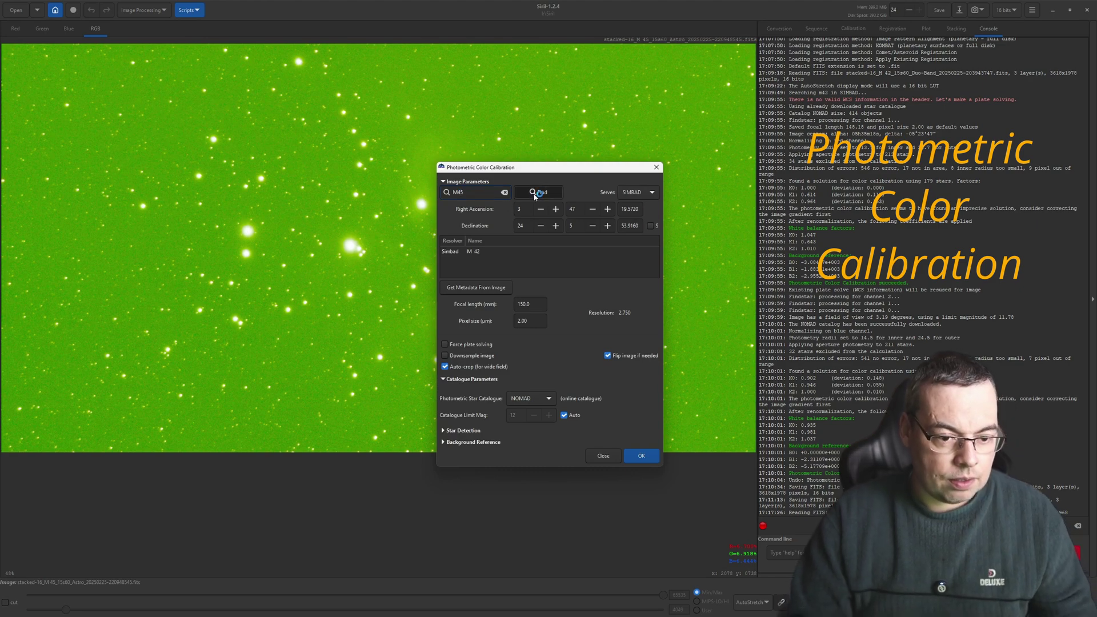
{"action": "left_click", "coordinate": [636, 460]}
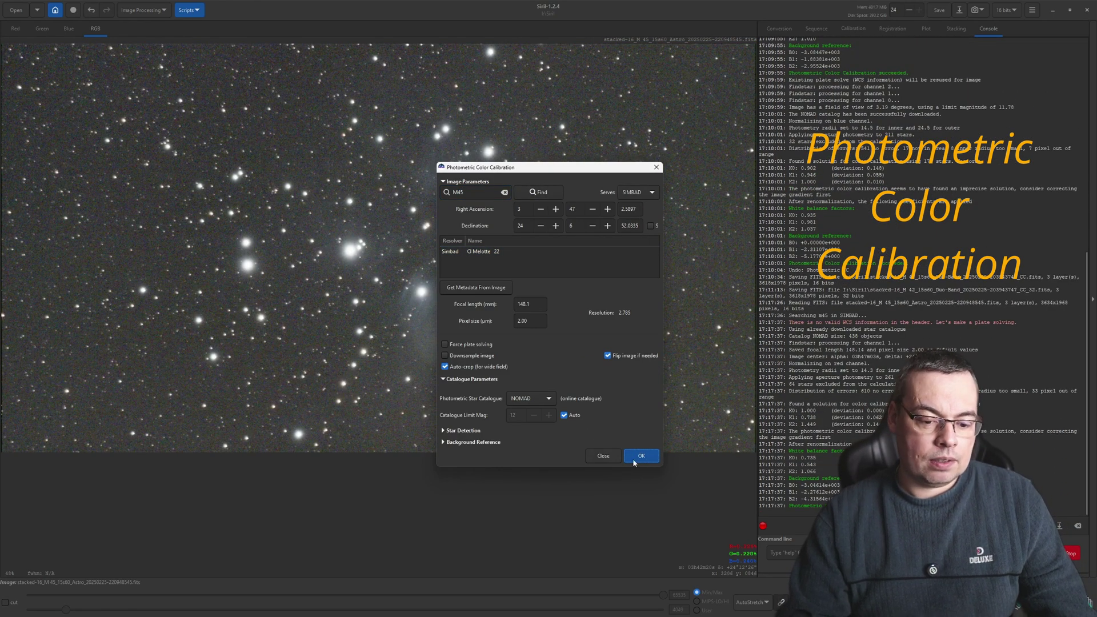
{"action": "left_click", "coordinate": [960, 10]}
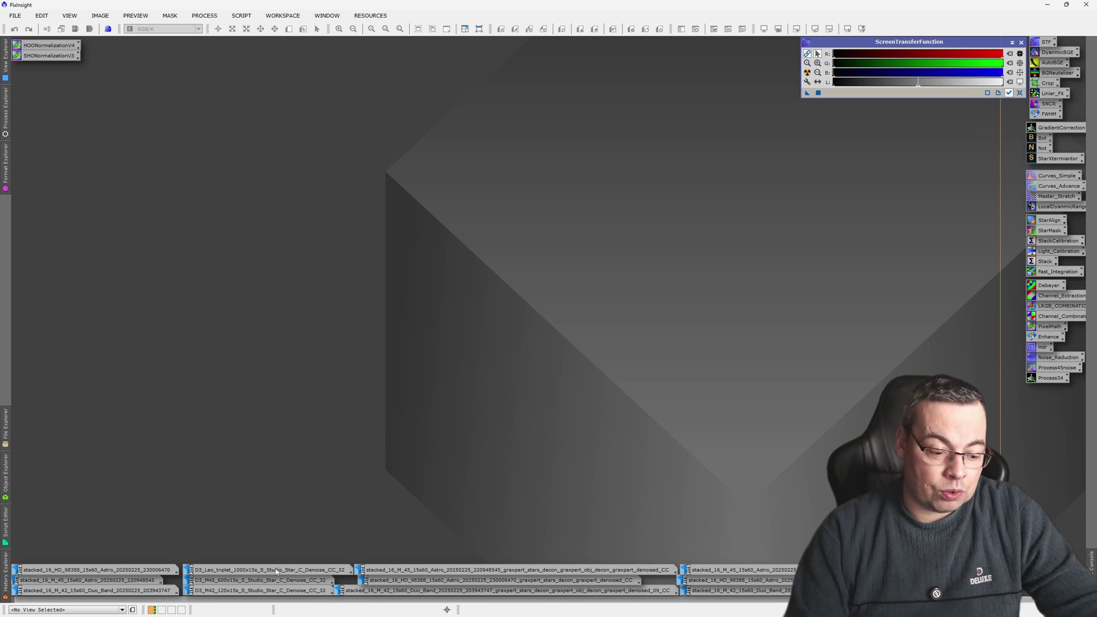
- In PixInsight, view the Stellar Studio version of M42 and the GraXpert version one after the other, minimizing each
{"action": "double_click", "coordinate": [271, 591]}
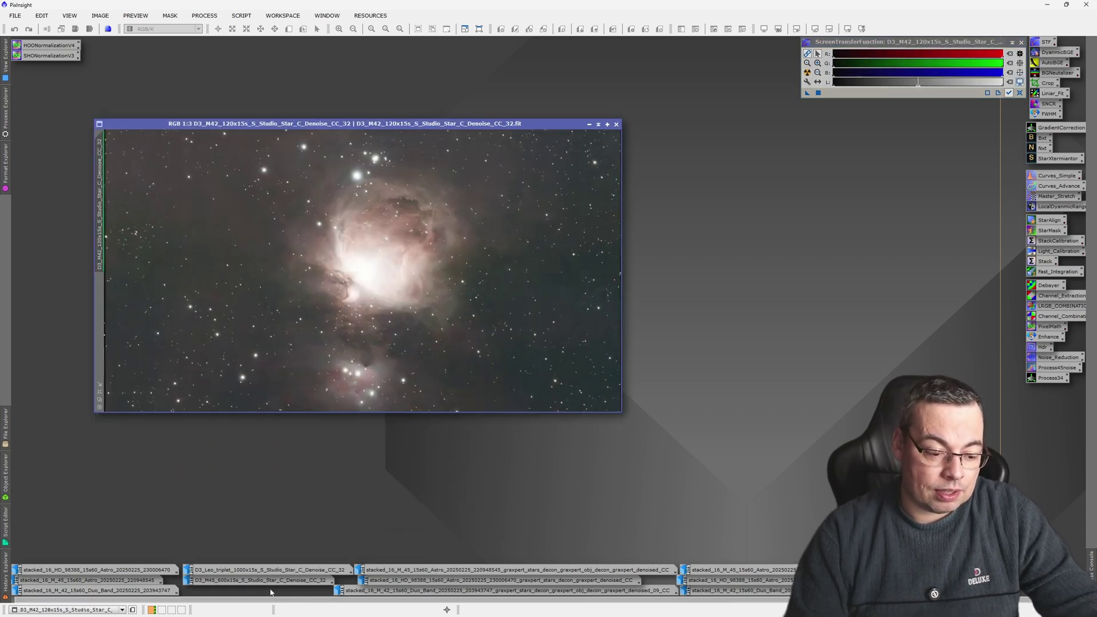
{"action": "left_click", "coordinate": [589, 124]}
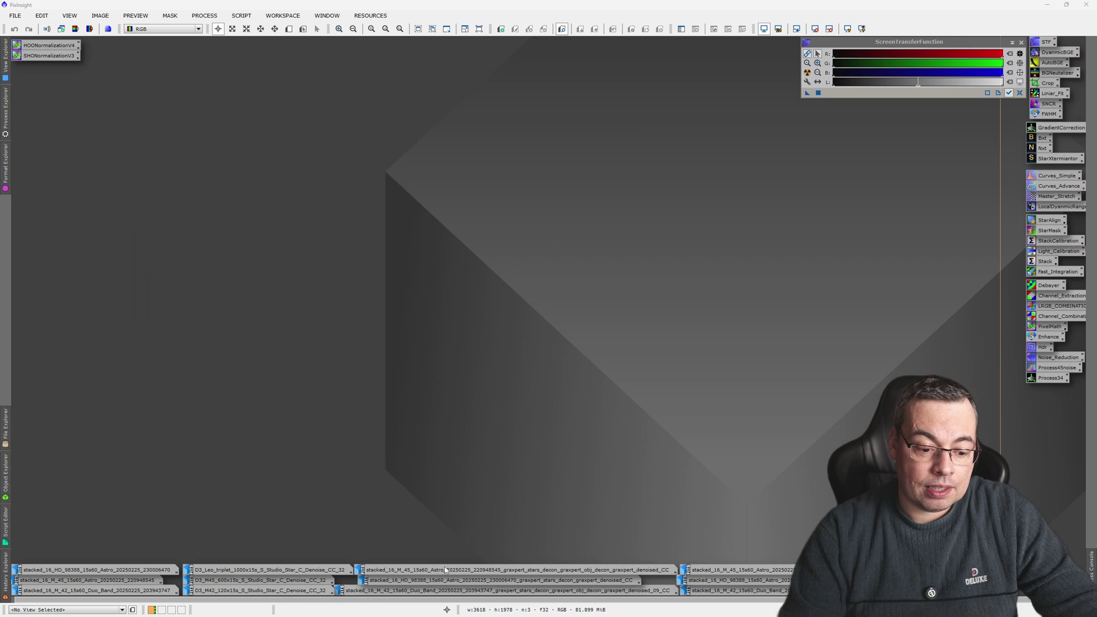
{"action": "double_click", "coordinate": [429, 591]}
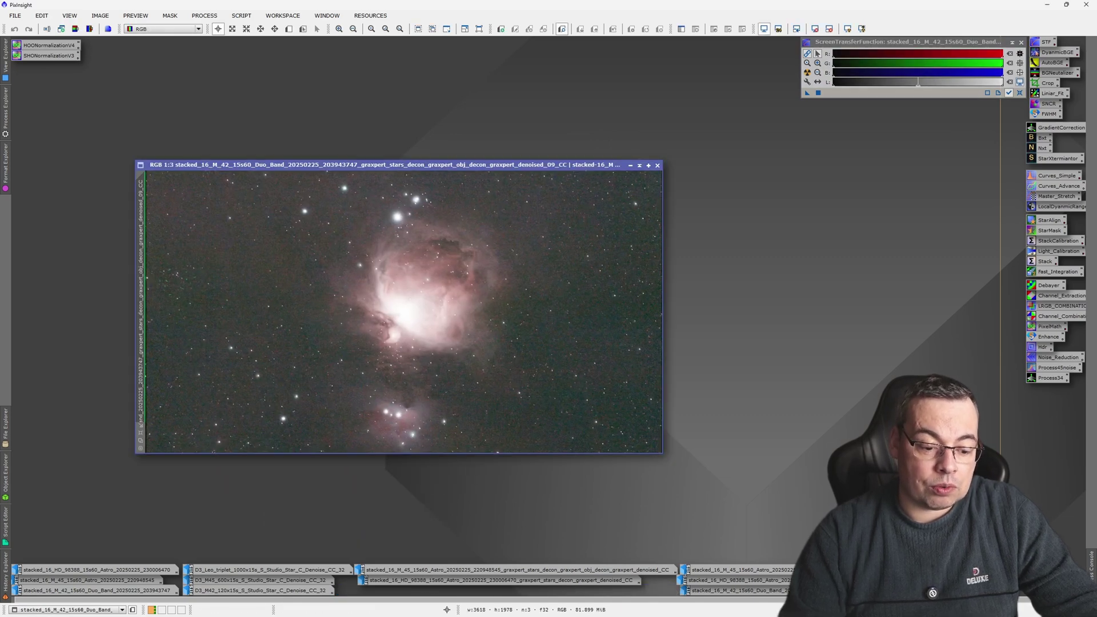
{"action": "left_click", "coordinate": [630, 165]}
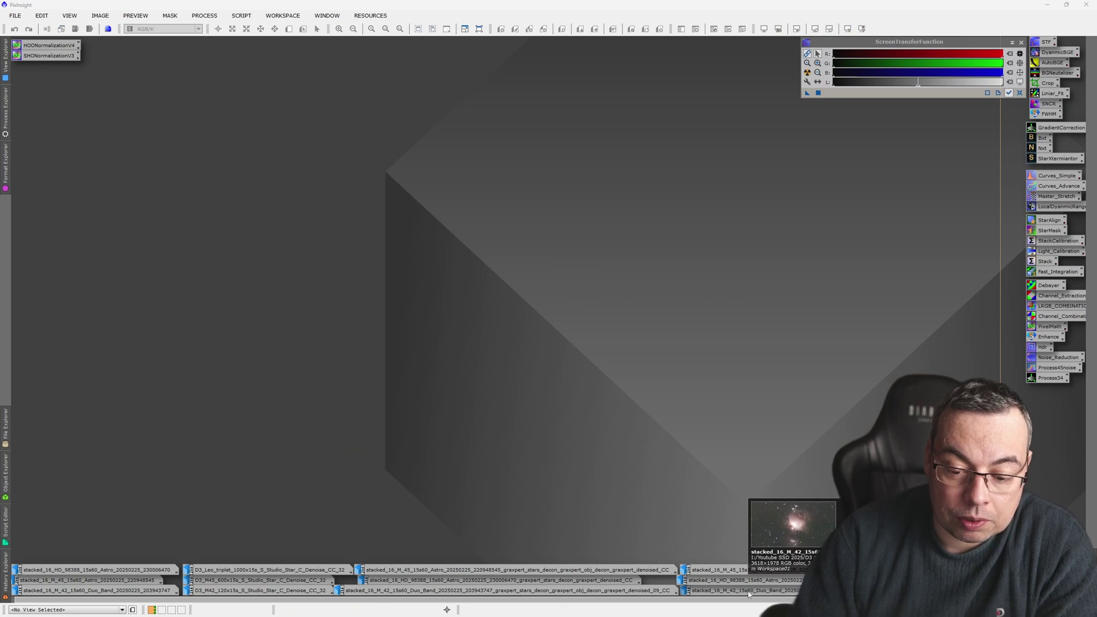
- Open and enlarge the M42 CC_32 image and apply BlurXTerminator with Sharpen Stars 0.25, Sharpen Nonstellar 0.90 and Automatic PSF
{"action": "double_click", "coordinate": [748, 588]}
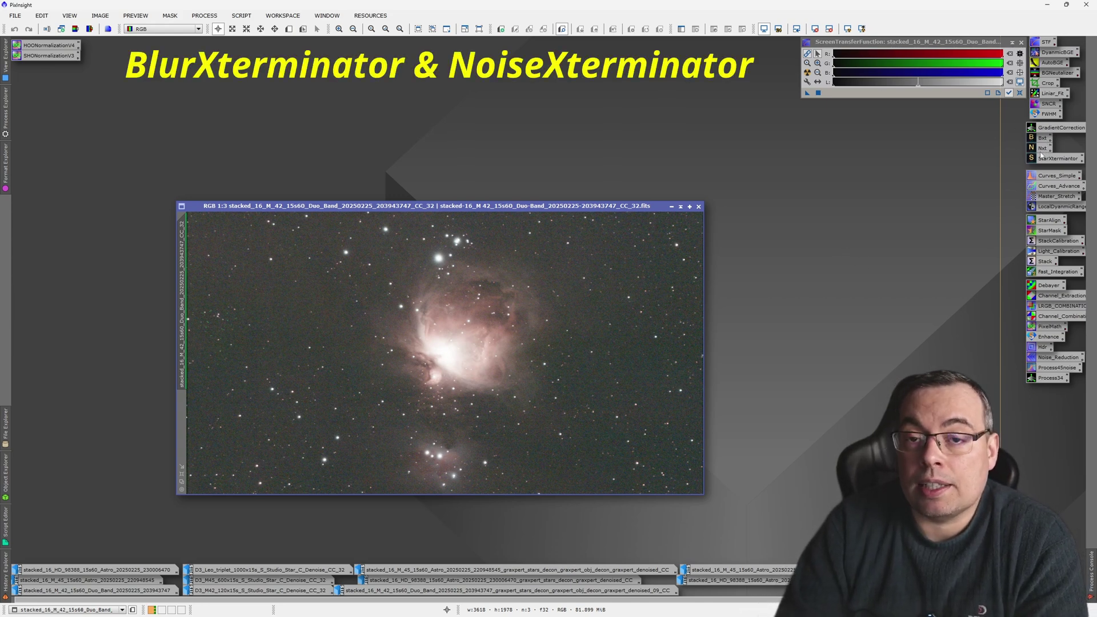
{"action": "double_click", "coordinate": [377, 206]}
{"action": "double_click", "coordinate": [1035, 138]}
{"action": "left_click_drag", "start_coordinate": [949, 104], "coordinate": [1019, 106]}
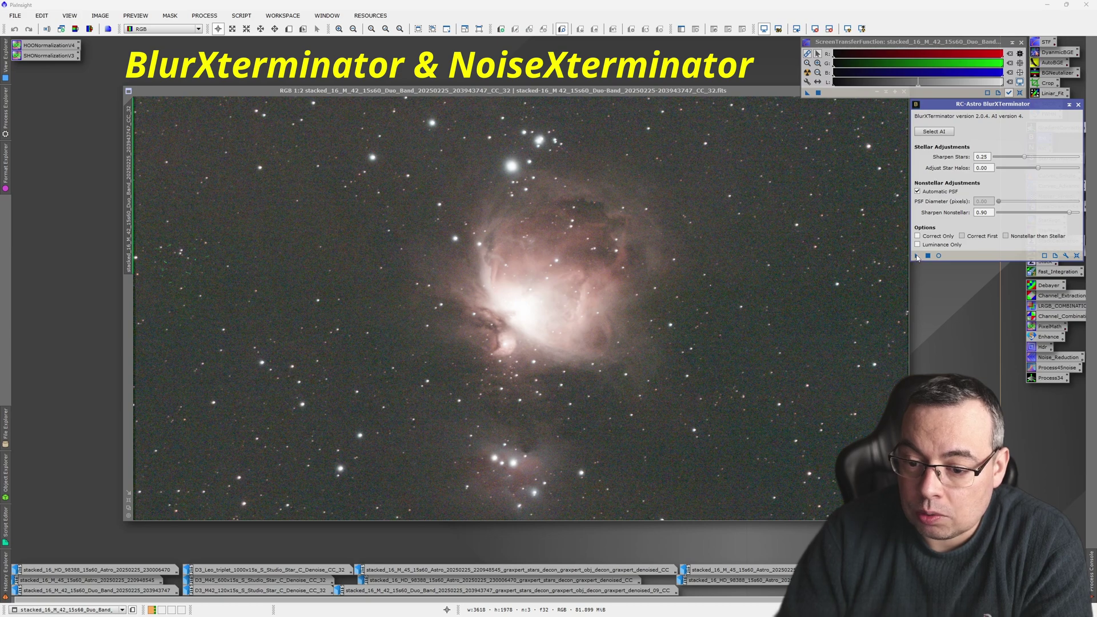
{"action": "left_click_drag", "start_coordinate": [917, 257], "coordinate": [520, 276]}
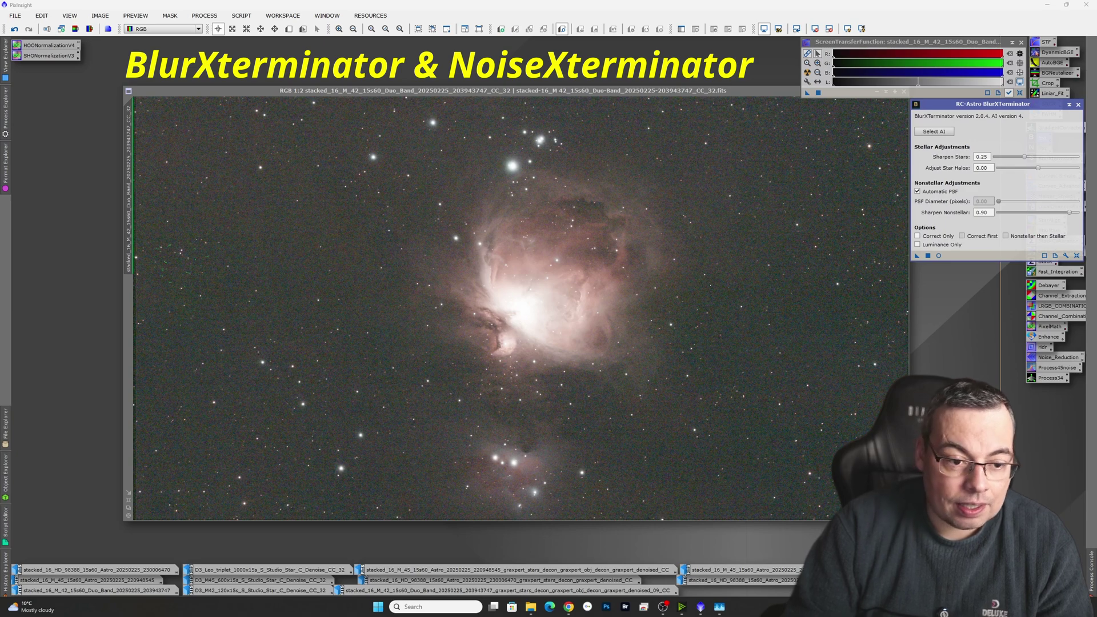
- Examine the sharpened M42 image up close in the nebula core, the background and the star fields
{"action": "scroll", "coordinate": [521, 247], "scroll_direction": "up", "scroll_amount": 2}
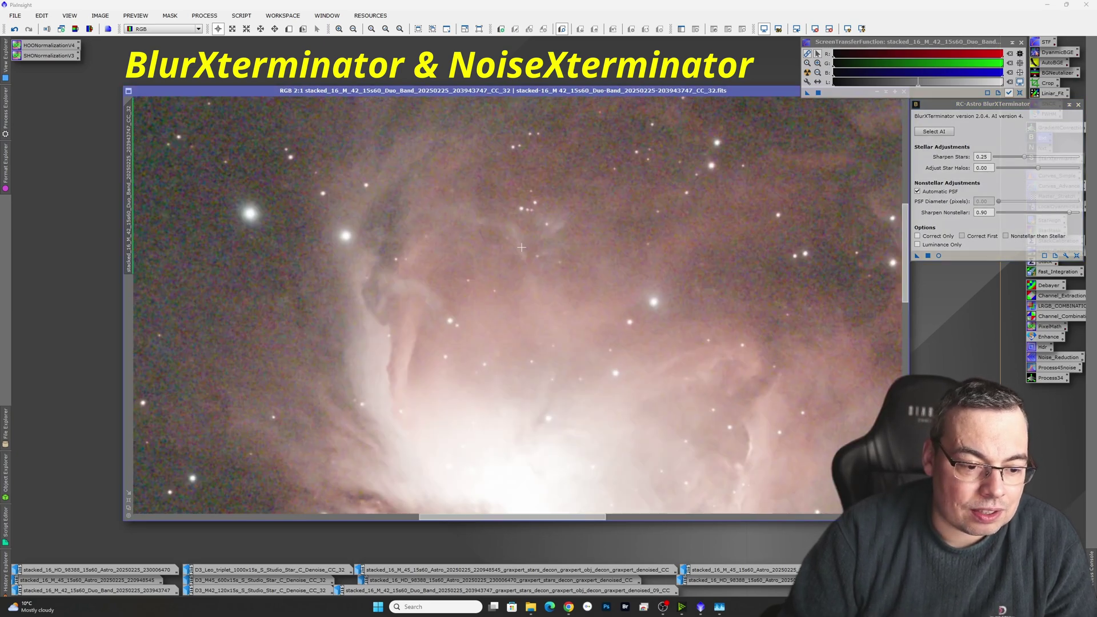
{"action": "scroll", "coordinate": [521, 247], "scroll_direction": "down", "scroll_amount": 3}
{"action": "scroll", "coordinate": [286, 194], "scroll_direction": "up", "scroll_amount": 2}
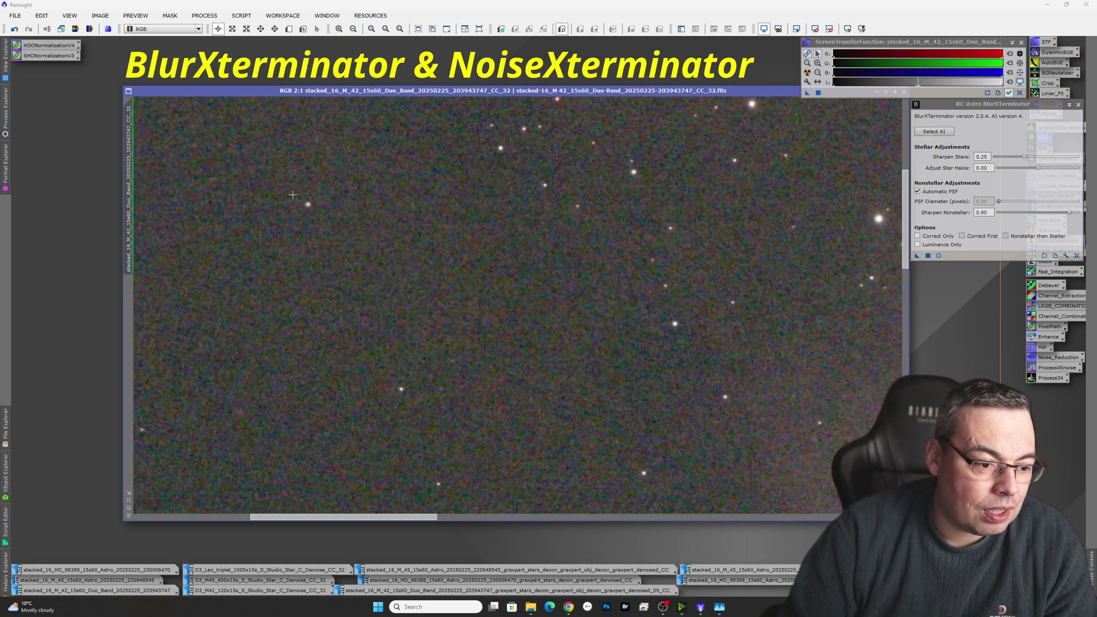
{"action": "scroll", "coordinate": [261, 178], "scroll_direction": "down", "scroll_amount": 1}
{"action": "scroll", "coordinate": [228, 129], "scroll_direction": "up", "scroll_amount": 2}
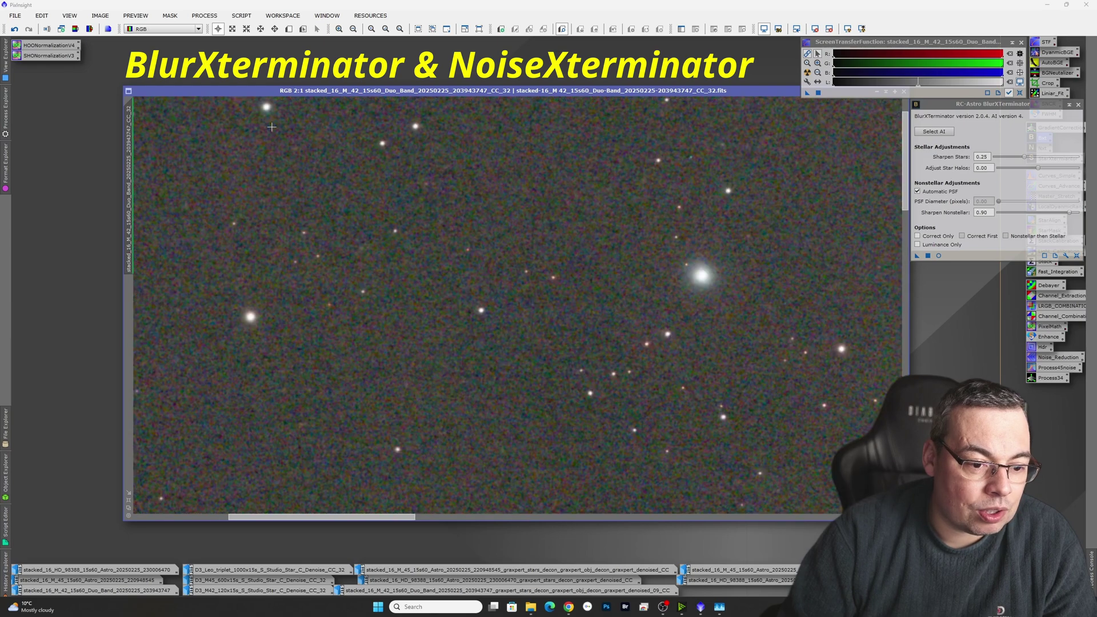
{"action": "scroll", "coordinate": [662, 292], "scroll_direction": "down", "scroll_amount": 2}
{"action": "scroll", "coordinate": [515, 475], "scroll_direction": "up", "scroll_amount": 2}
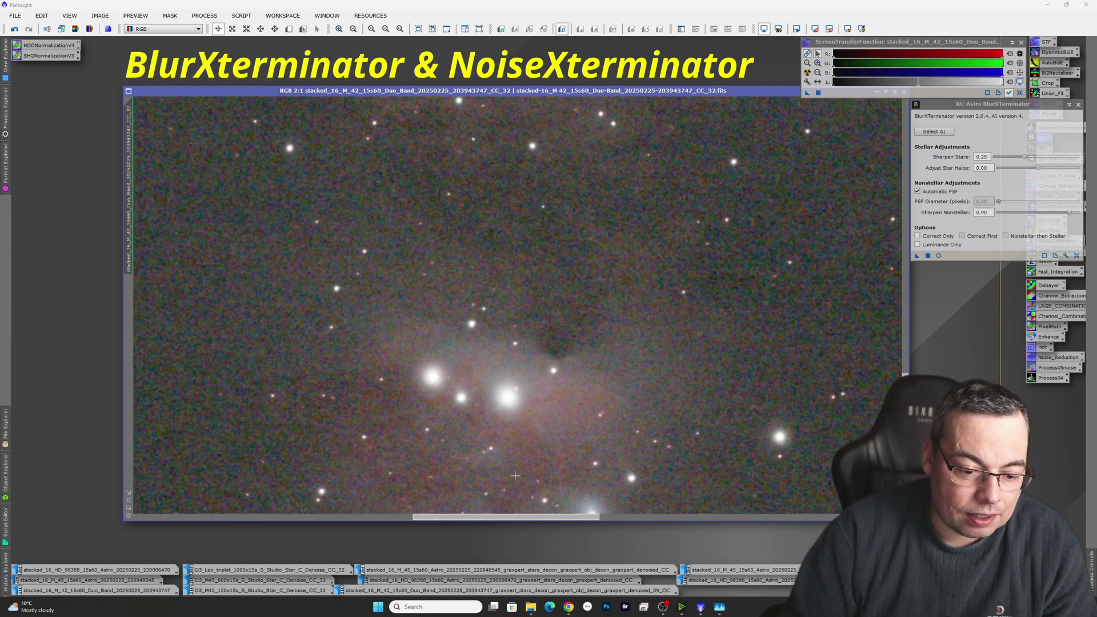
{"action": "scroll", "coordinate": [513, 457], "scroll_direction": "down", "scroll_amount": 3}
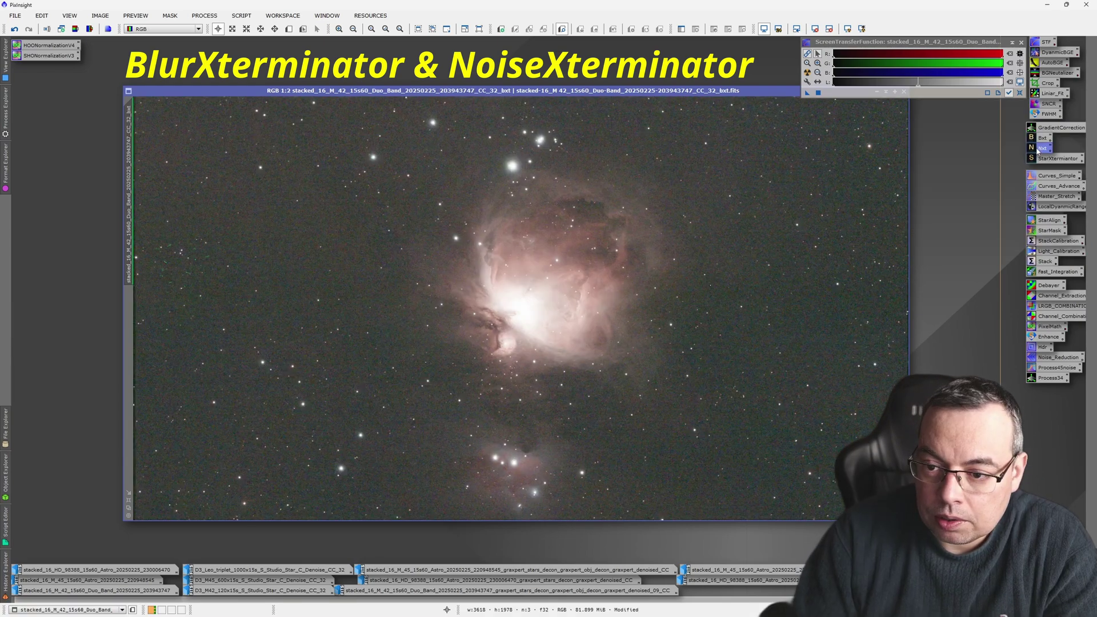
- Apply NoiseXTerminator to the sharpened M42 image with Denoise 0.70 and Detail 0.15
{"action": "double_click", "coordinate": [1034, 150]}
{"action": "left_click_drag", "start_coordinate": [993, 171], "coordinate": [982, 171]}
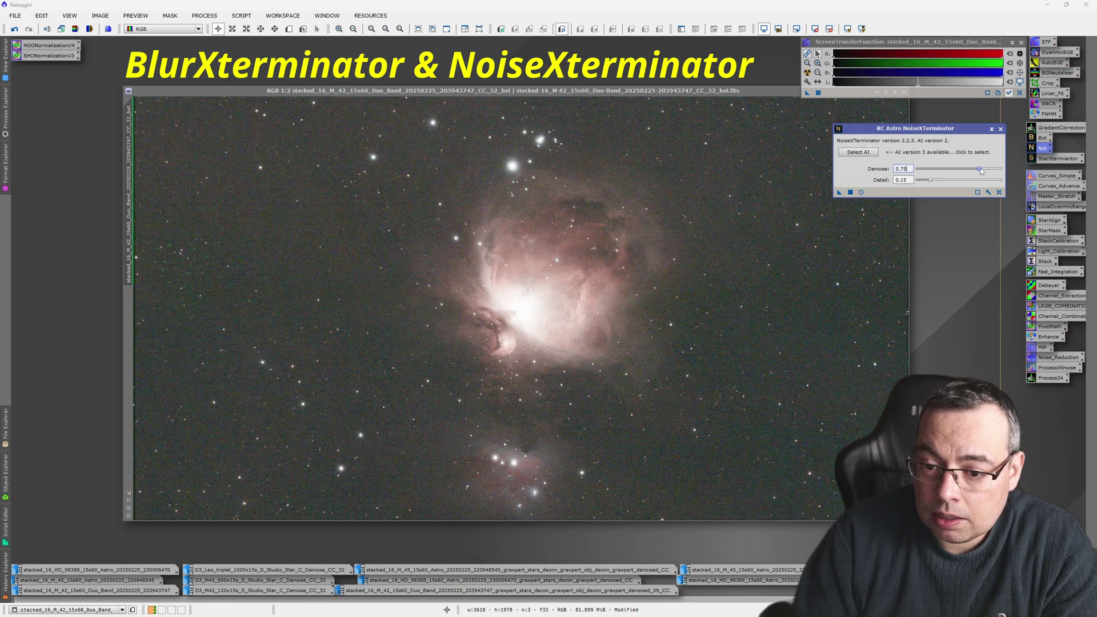
{"action": "left_click_drag", "start_coordinate": [928, 128], "coordinate": [1008, 104]}
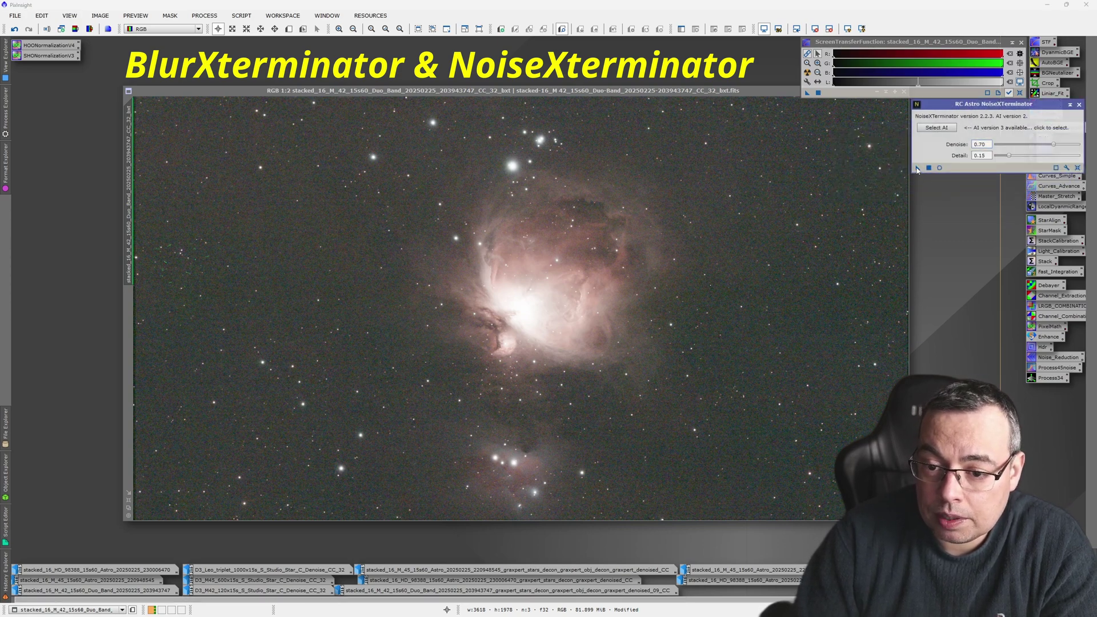
{"action": "left_click_drag", "start_coordinate": [917, 170], "coordinate": [517, 289]}
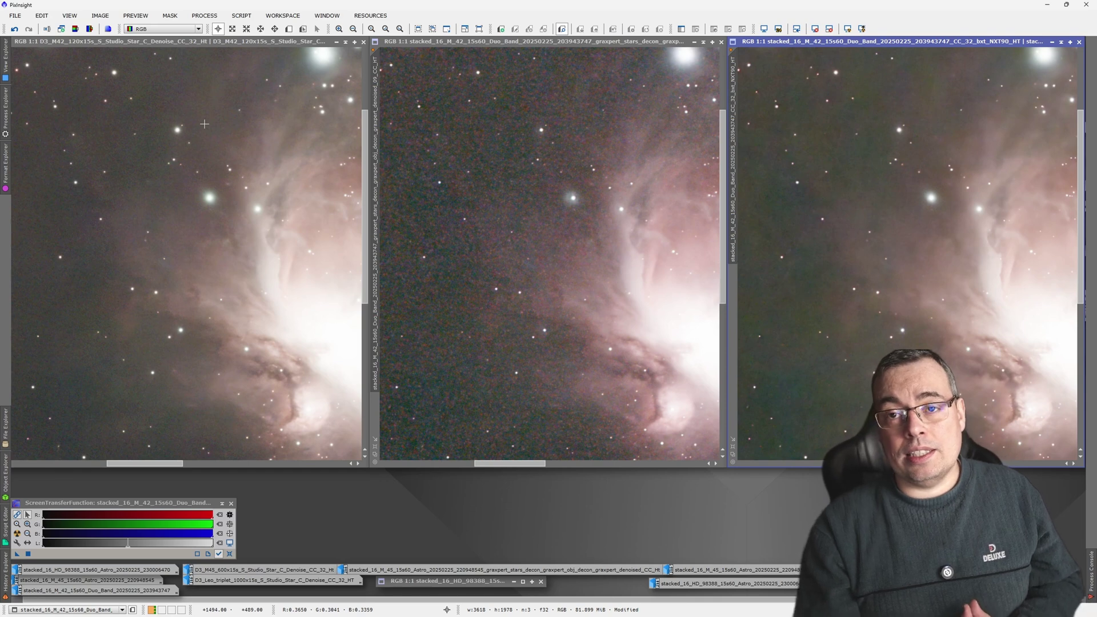
- Compare the background noise, stars and nebula detail of the three M42 versions side by side, from close-up to full view
{"action": "left_click", "coordinate": [187, 121]}
{"action": "scroll", "coordinate": [188, 120], "scroll_direction": "up", "scroll_amount": 1}
{"action": "scroll", "coordinate": [187, 121], "scroll_direction": "down", "scroll_amount": 3}
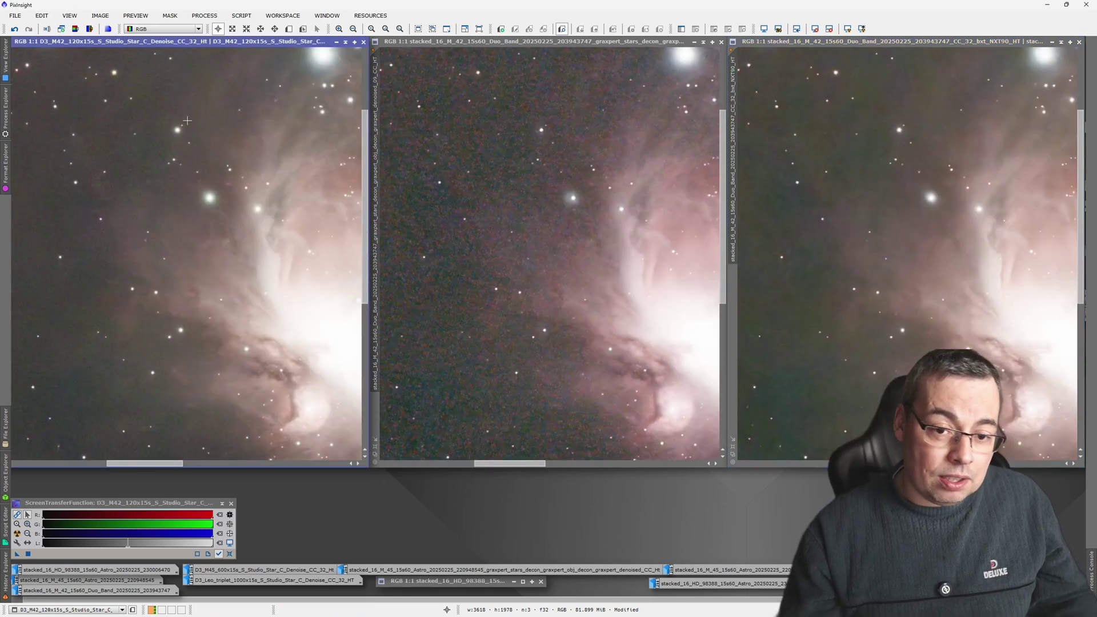
{"action": "left_click", "coordinate": [914, 239]}
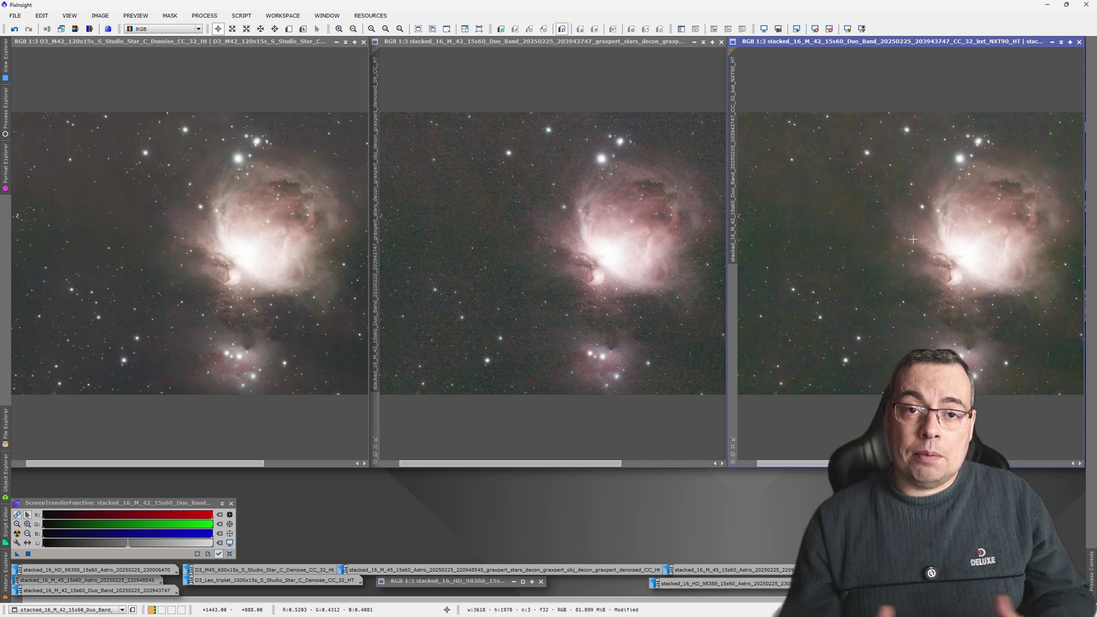
{"action": "scroll", "coordinate": [908, 238], "scroll_direction": "down", "scroll_amount": 1}
{"action": "scroll", "coordinate": [1074, 239], "scroll_direction": "up", "scroll_amount": 1}
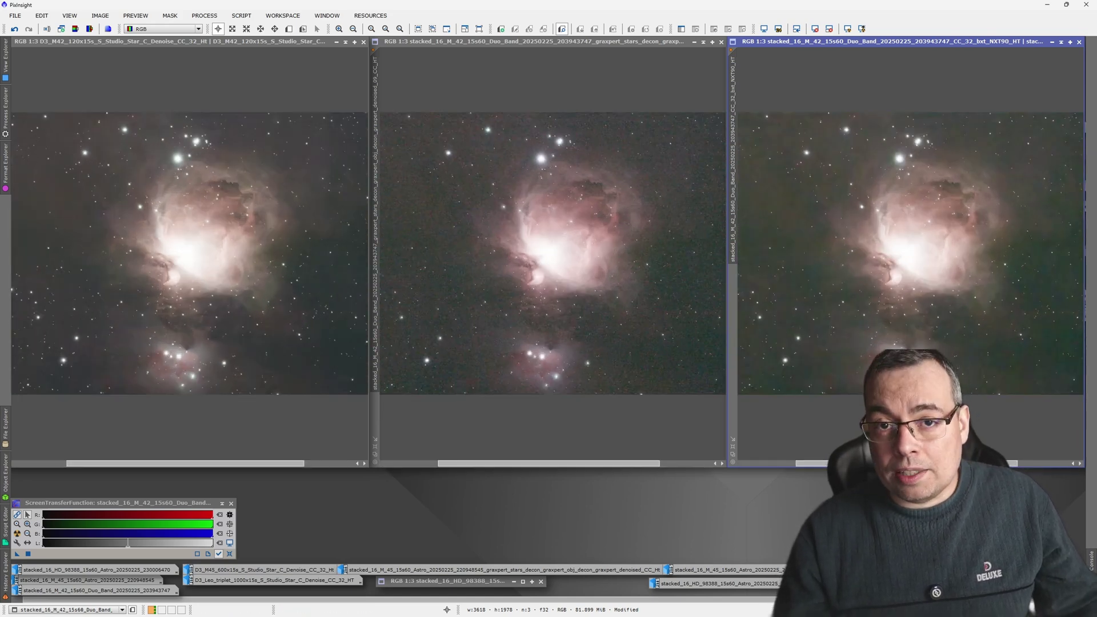
{"action": "scroll", "coordinate": [548, 251], "scroll_direction": "down", "scroll_amount": 1}
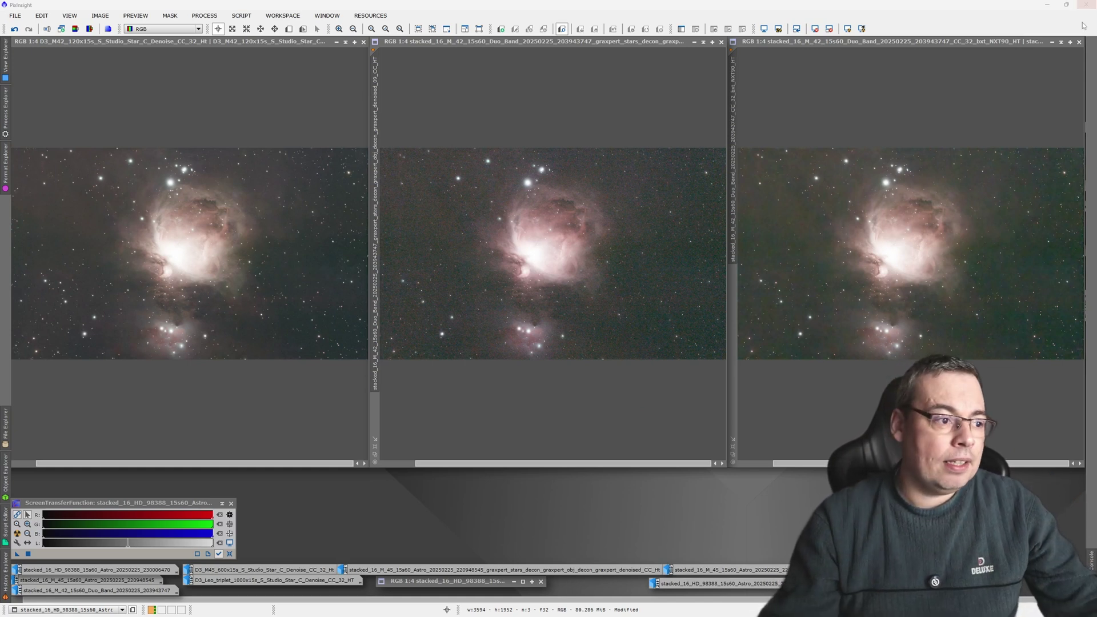
- Synchronize all listed images with the active HD 98388 image, and compare the three M42 versions at 1:1 and 1:3
{"action": "left_click", "coordinate": [100, 16]}
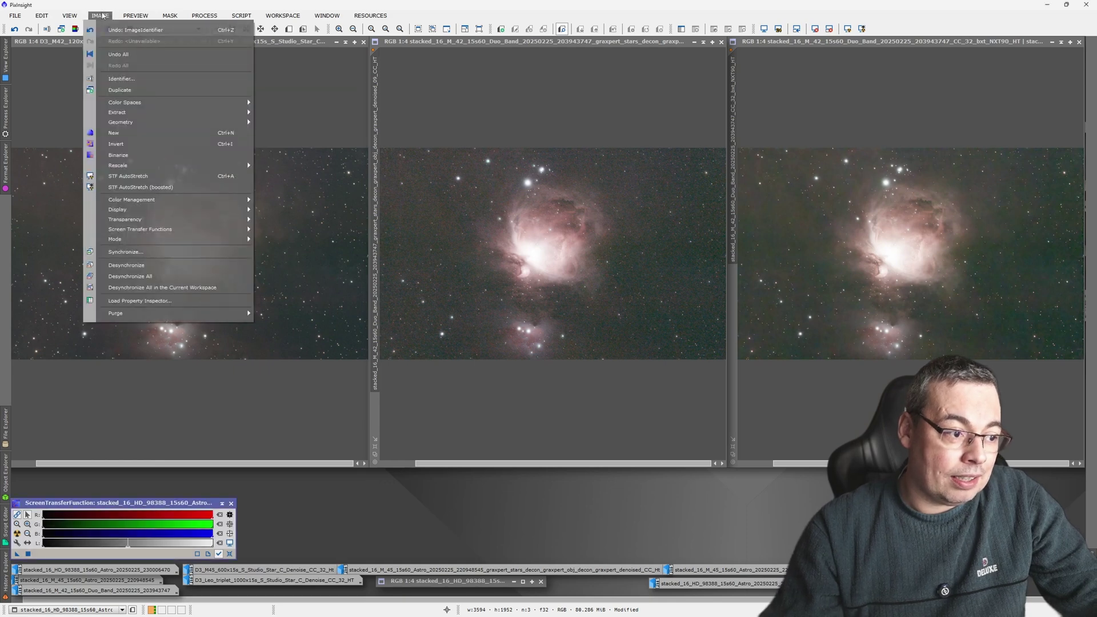
{"action": "left_click", "coordinate": [136, 251]}
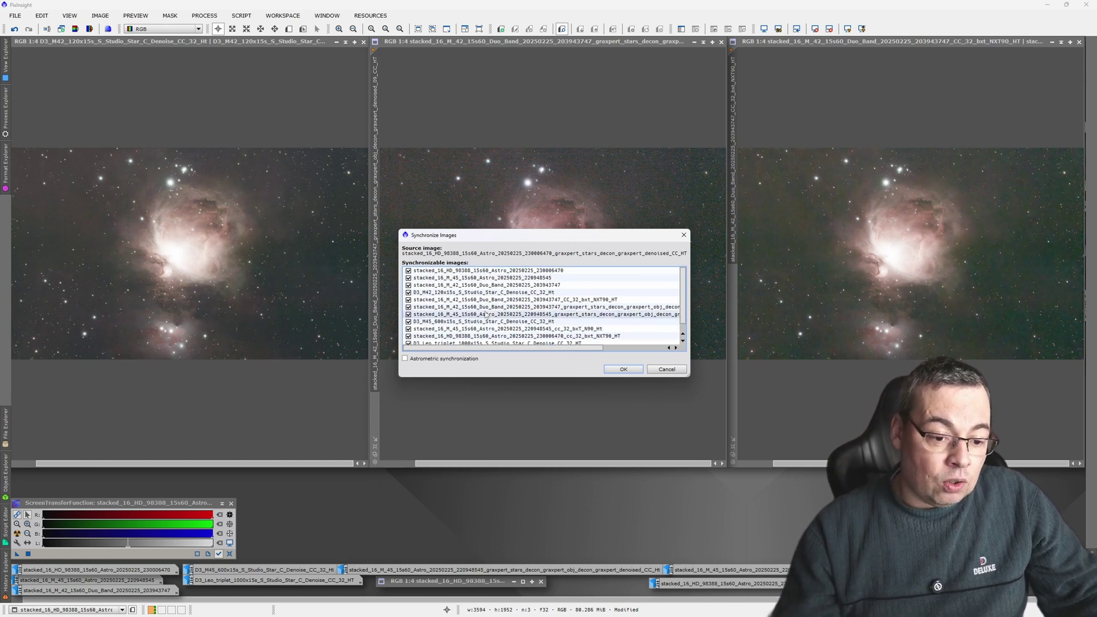
{"action": "left_click", "coordinate": [624, 369]}
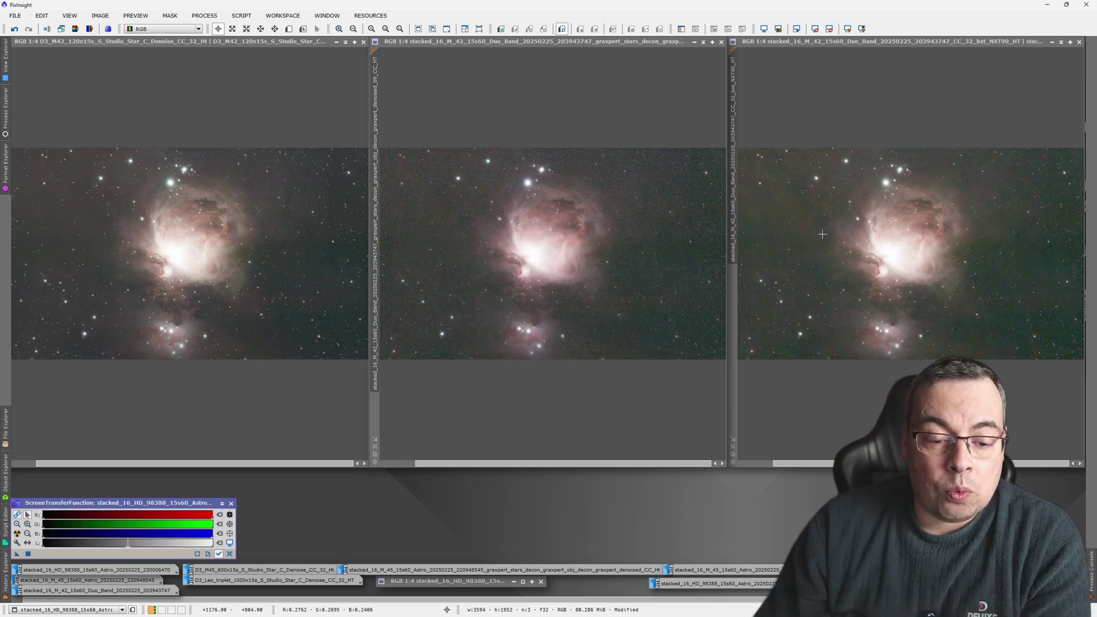
{"action": "scroll", "coordinate": [822, 234], "scroll_direction": "up", "scroll_amount": 3}
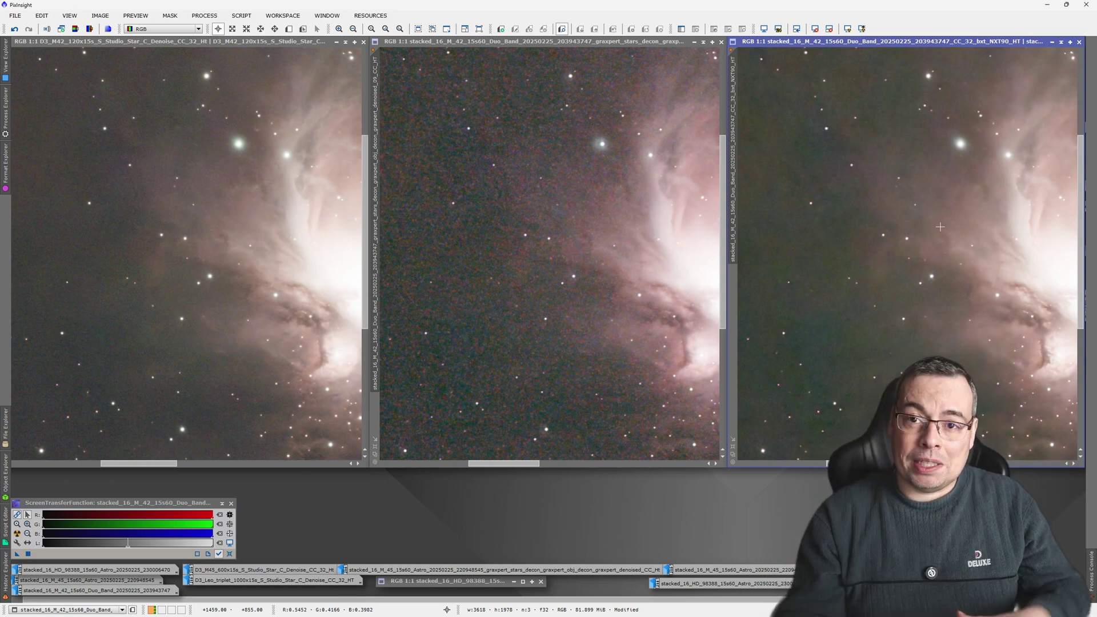
{"action": "scroll", "coordinate": [897, 202], "scroll_direction": "down", "scroll_amount": 2}
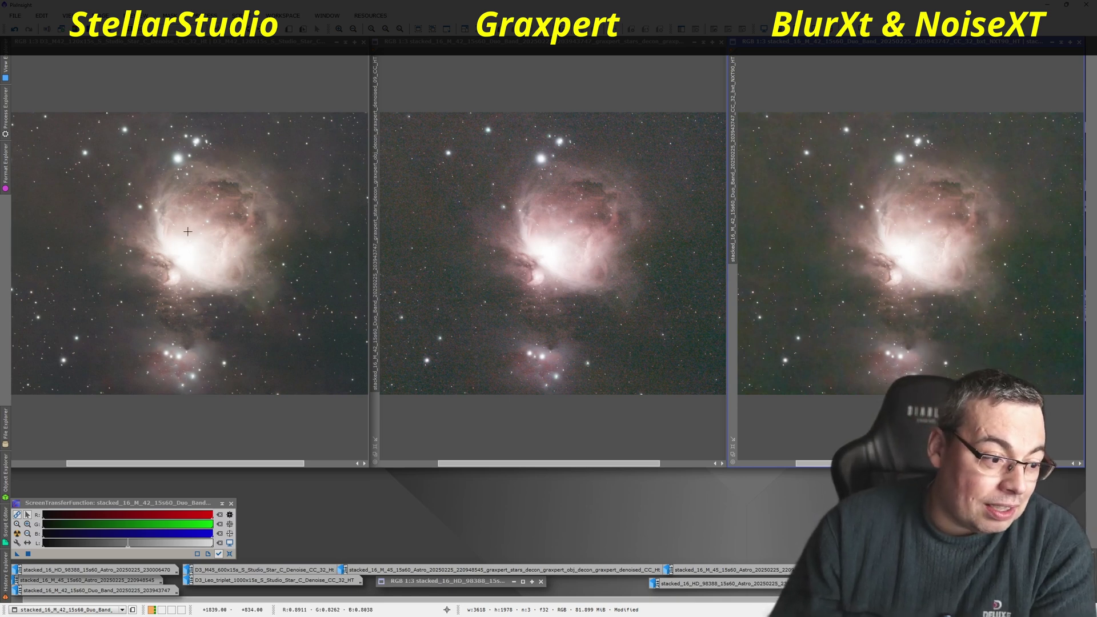
- Compare the nebula core and the adjacent background noise in the three M42 versions at 1:1 and 2:1
{"action": "scroll", "coordinate": [188, 231], "scroll_direction": "up", "scroll_amount": 2}
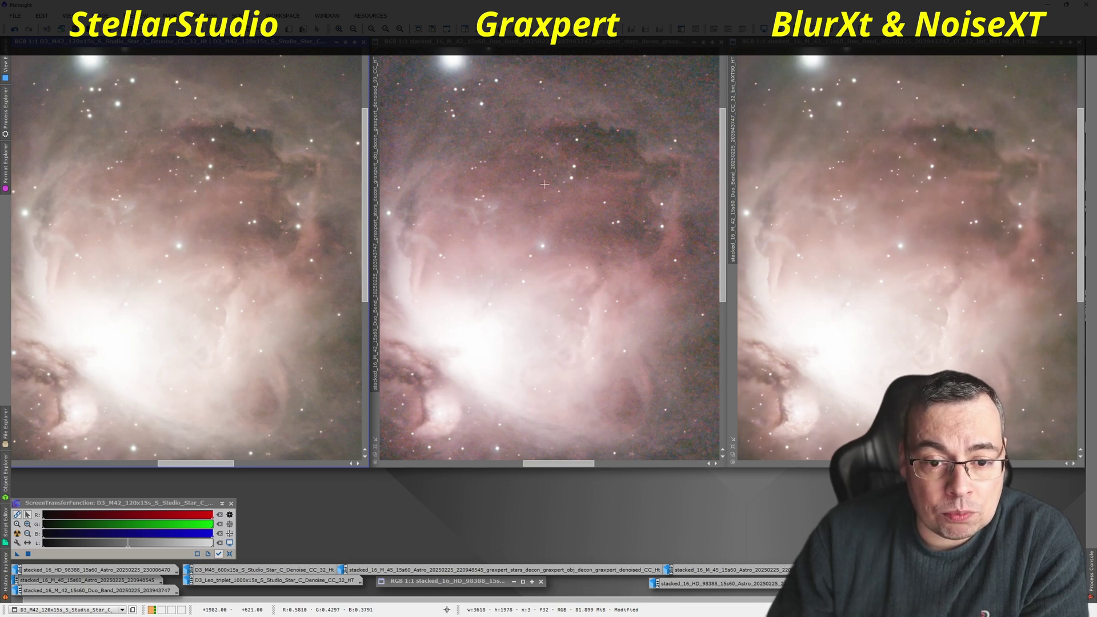
{"action": "scroll", "coordinate": [545, 184], "scroll_direction": "down", "scroll_amount": 3}
{"action": "scroll", "coordinate": [450, 150], "scroll_direction": "up", "scroll_amount": 3}
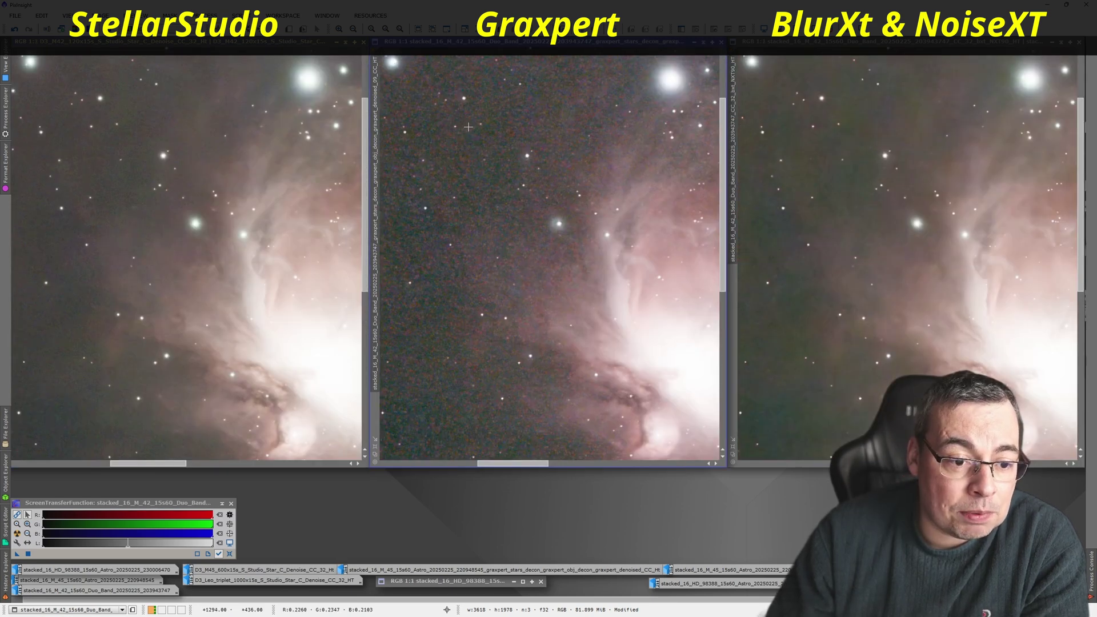
{"action": "scroll", "coordinate": [469, 127], "scroll_direction": "up", "scroll_amount": 1}
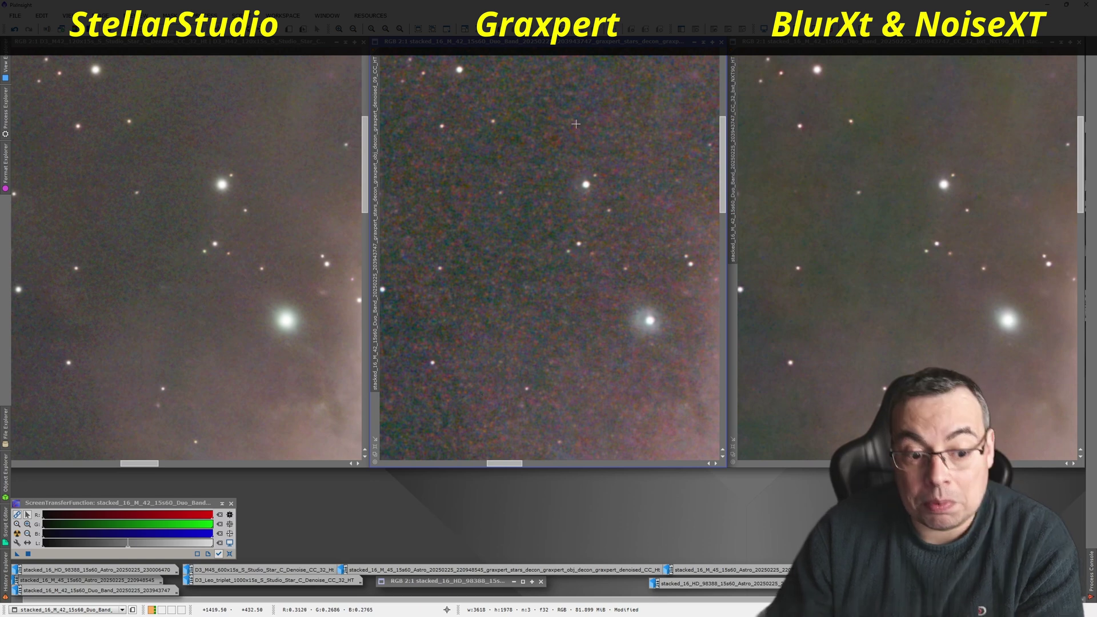
{"action": "scroll", "coordinate": [575, 227], "scroll_direction": "down", "scroll_amount": 4}
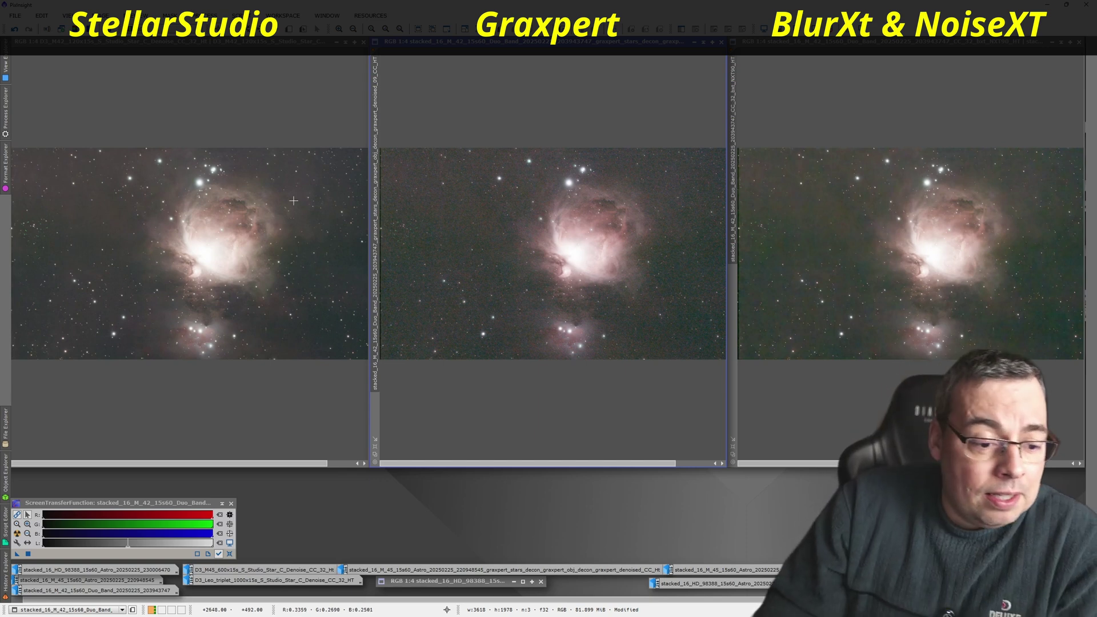
- Compare the star field and faint nebula edge left of the M42 core across the three versions, at 1:1 and 2:1
{"action": "left_click", "coordinate": [112, 228]}
{"action": "scroll", "coordinate": [112, 227], "scroll_direction": "up", "scroll_amount": 2}
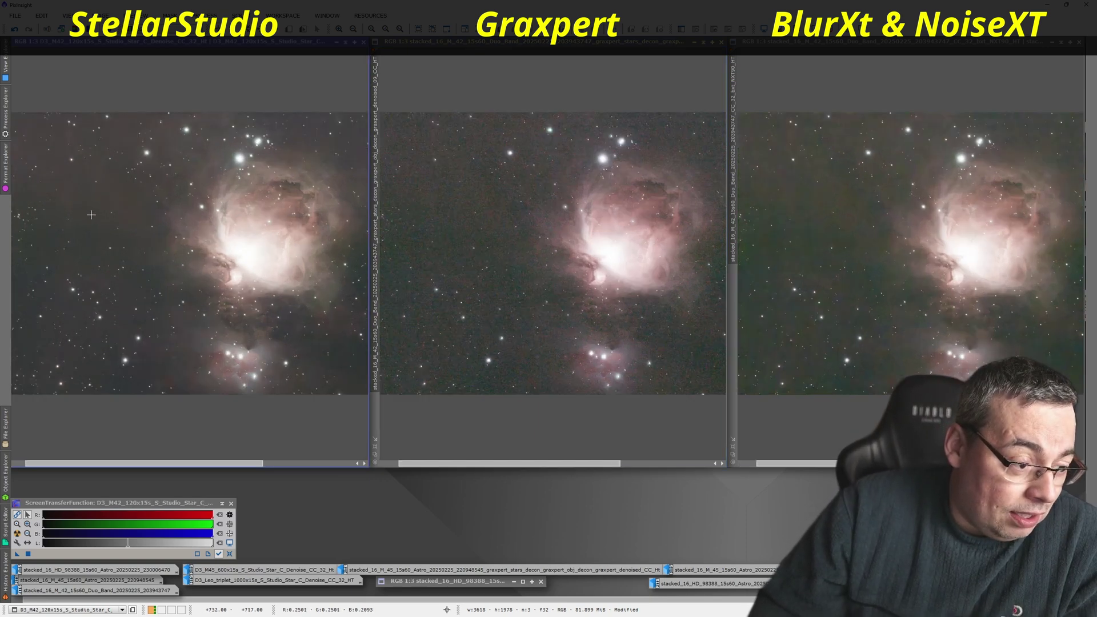
{"action": "scroll", "coordinate": [229, 206], "scroll_direction": "up", "scroll_amount": 1}
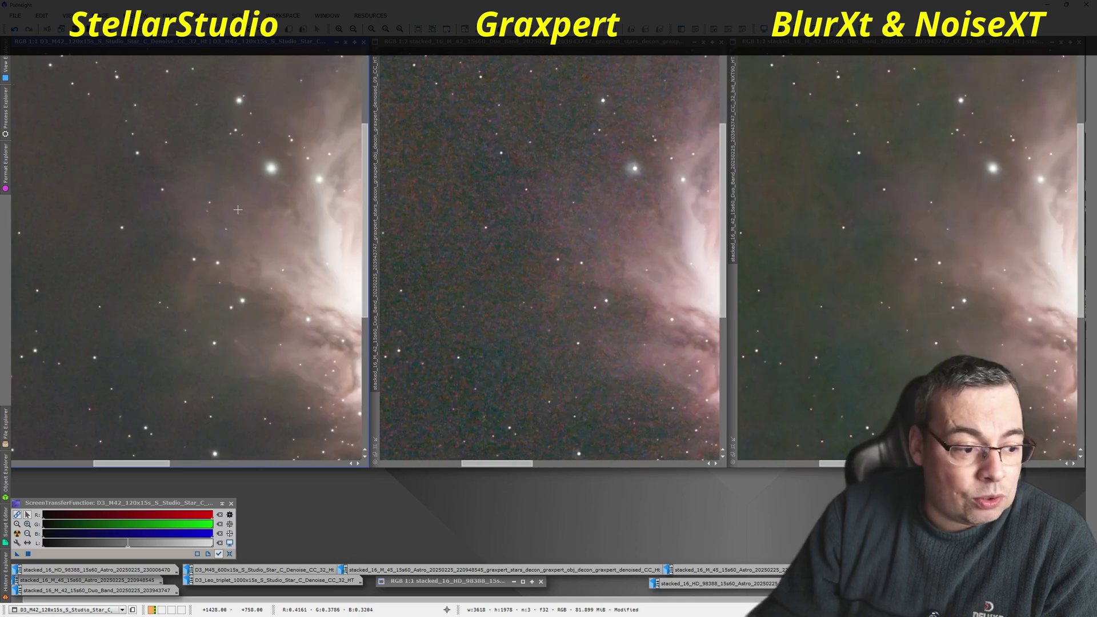
{"action": "scroll", "coordinate": [237, 209], "scroll_direction": "up", "scroll_amount": 1}
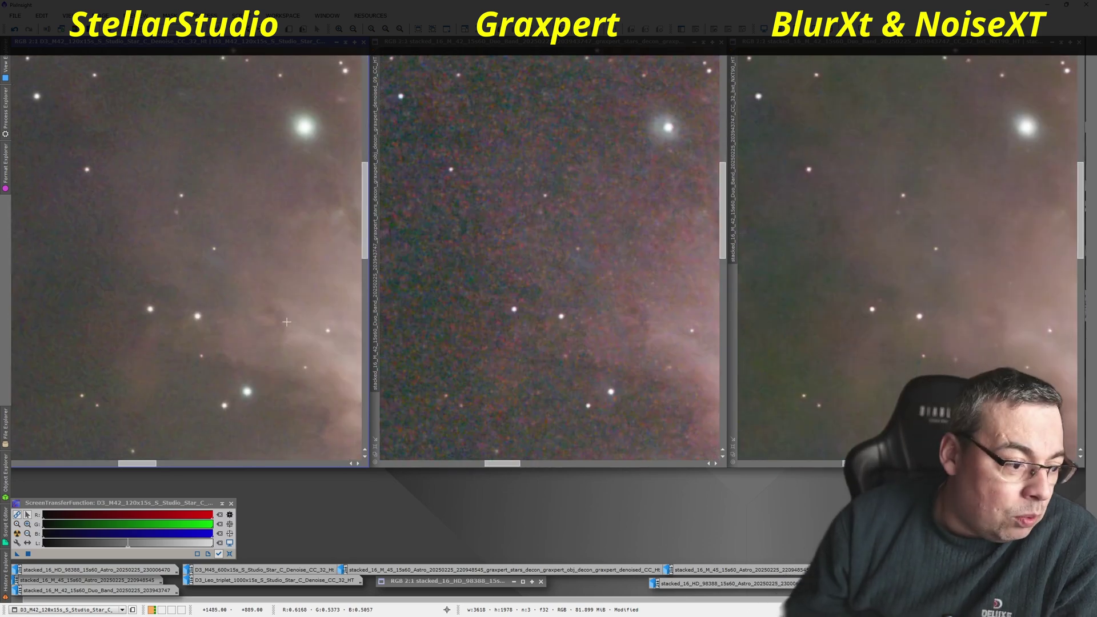
{"action": "scroll", "coordinate": [961, 279], "scroll_direction": "down", "scroll_amount": 1}
{"action": "scroll", "coordinate": [101, 146], "scroll_direction": "up", "scroll_amount": 1}
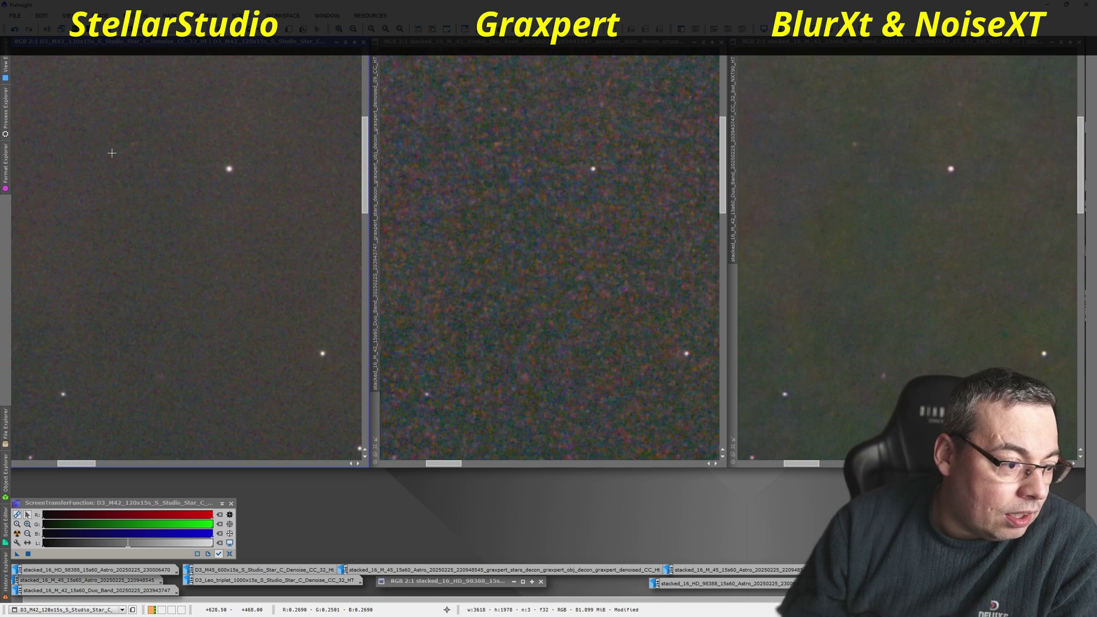
{"action": "scroll", "coordinate": [109, 151], "scroll_direction": "down", "scroll_amount": 1}
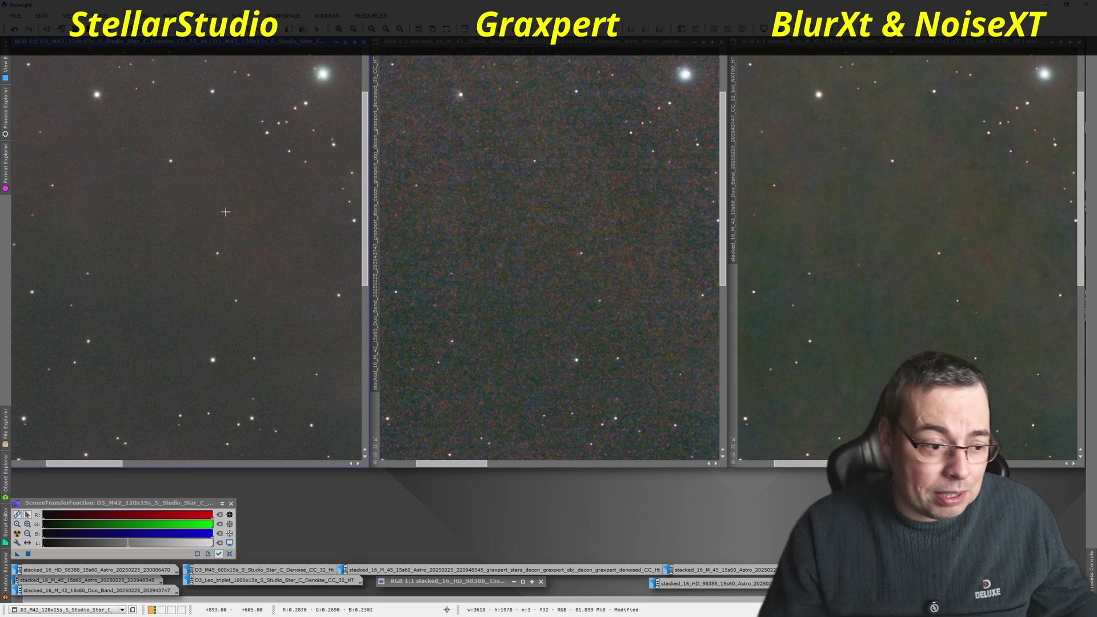
{"action": "left_click_drag", "start_coordinate": [518, 284], "coordinate": [228, 213]}
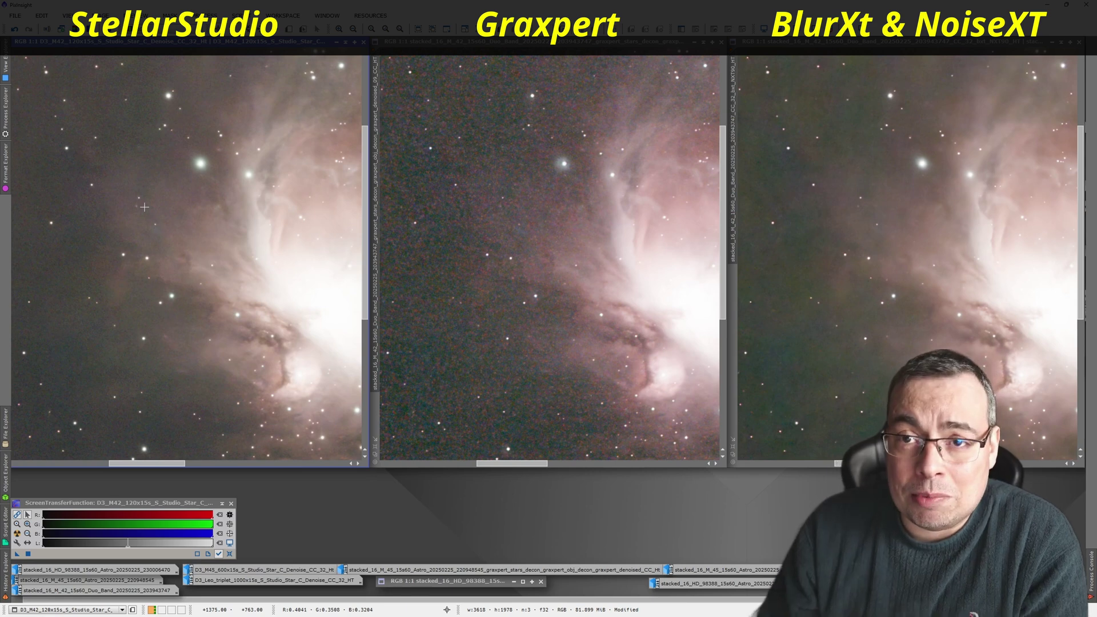
- Compare the dark cloud above the M42 core and the bright core detail in the three versions at 1:1
{"action": "scroll", "coordinate": [153, 240], "scroll_direction": "down", "scroll_amount": 1}
{"action": "scroll", "coordinate": [153, 240], "scroll_direction": "down", "scroll_amount": 1}
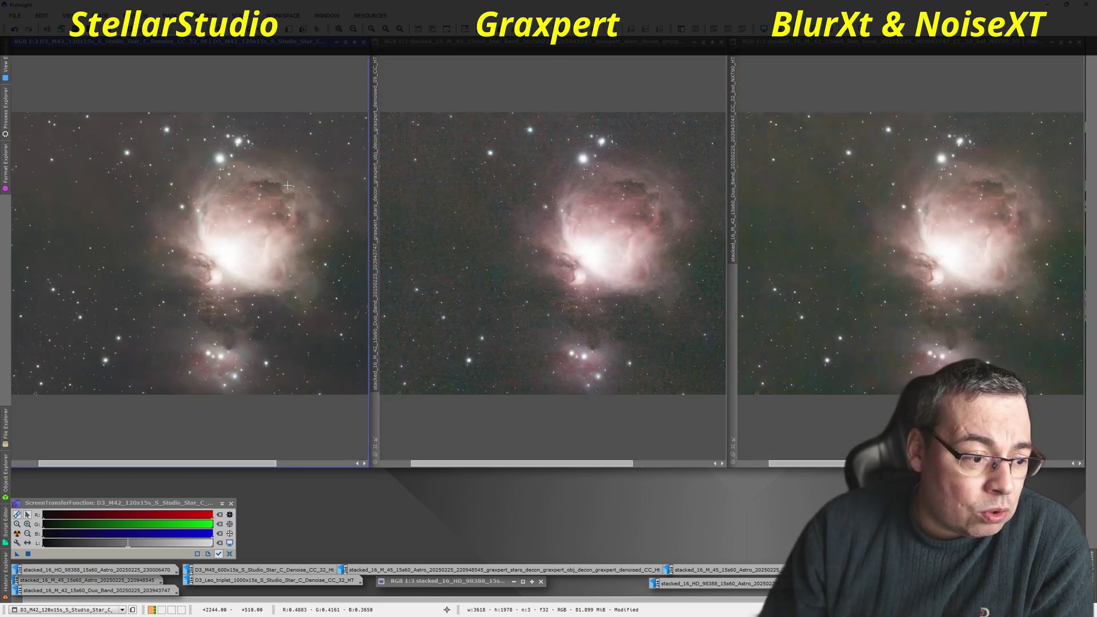
{"action": "scroll", "coordinate": [287, 186], "scroll_direction": "up", "scroll_amount": 2}
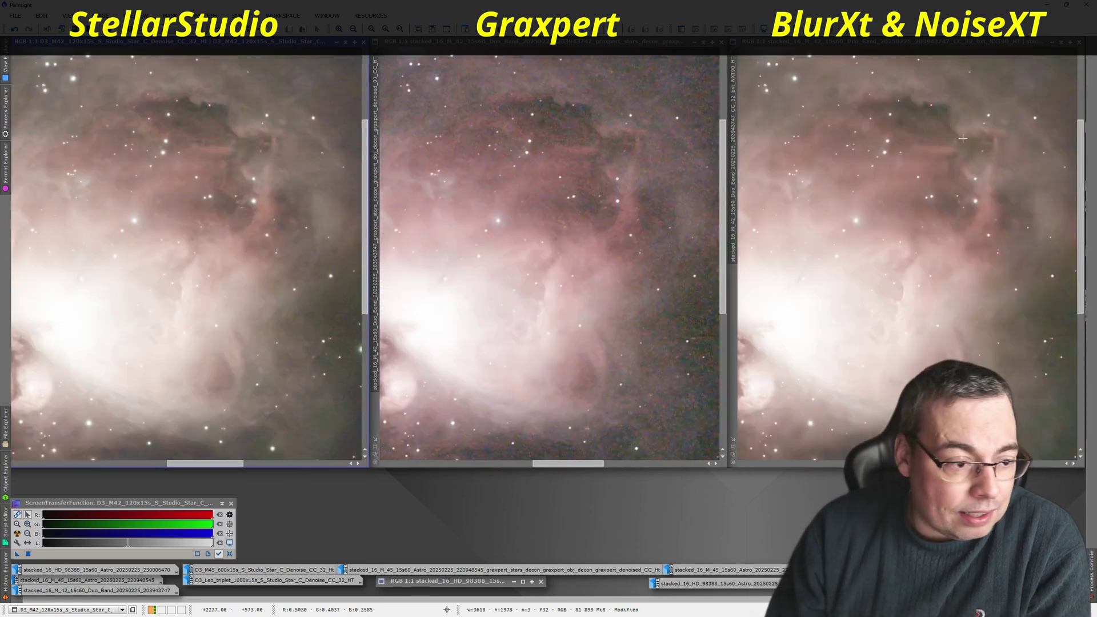
{"action": "scroll", "coordinate": [960, 140], "scroll_direction": "down", "scroll_amount": 1}
{"action": "scroll", "coordinate": [817, 289], "scroll_direction": "up", "scroll_amount": 1}
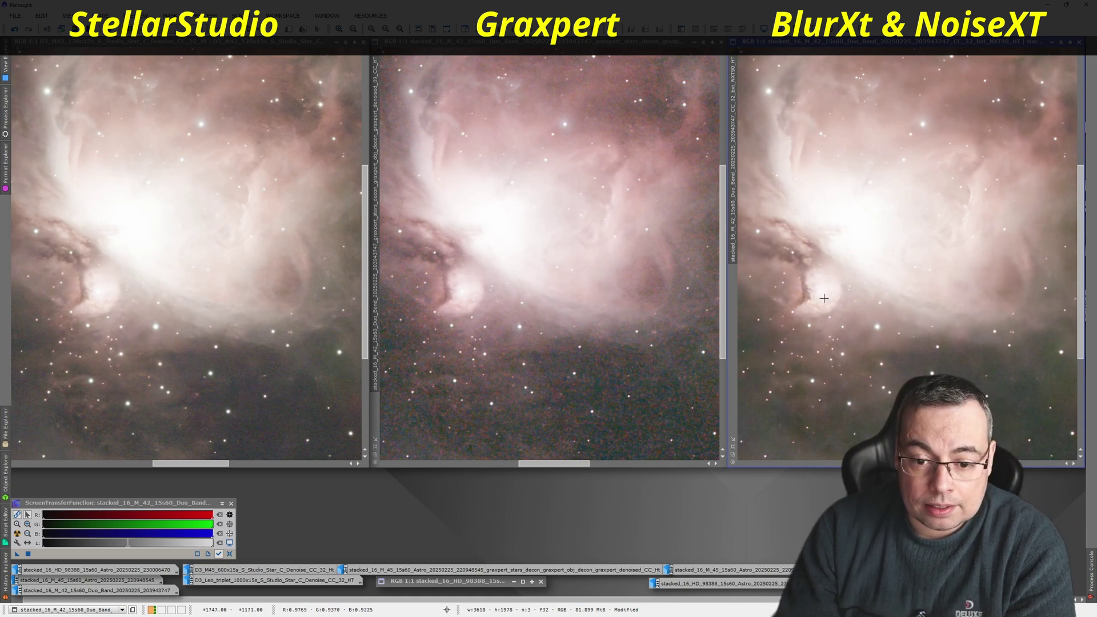
{"action": "scroll", "coordinate": [802, 256], "scroll_direction": "down", "scroll_amount": 2}
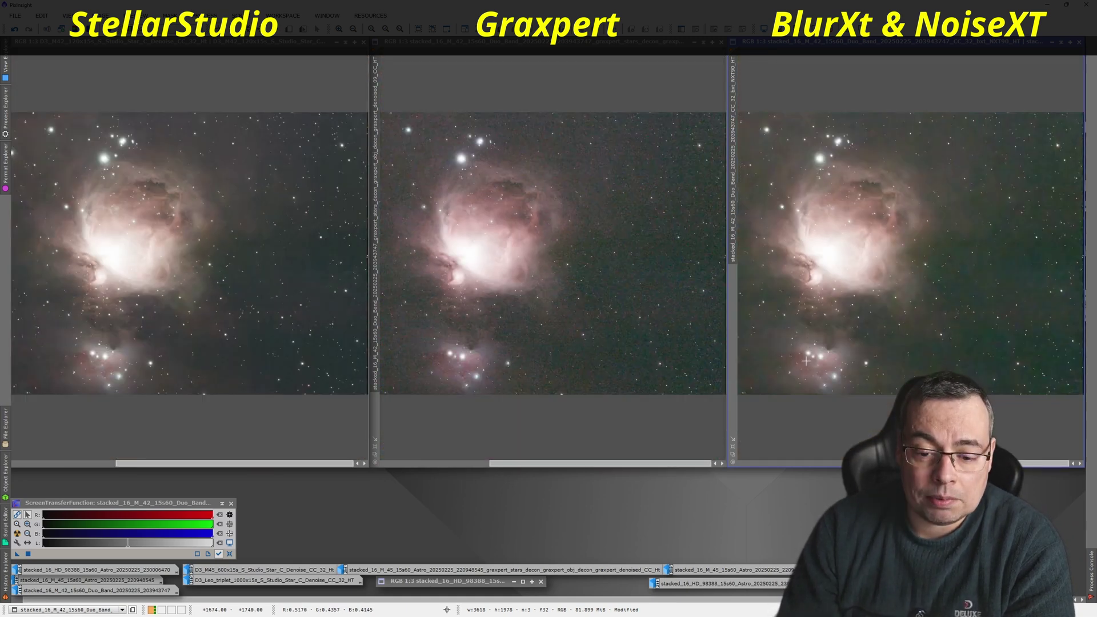
- Compare the dusty region and small stars below the M42 core in the three versions, from 1:2 to 2:1
{"action": "scroll", "coordinate": [838, 350], "scroll_direction": "up", "scroll_amount": 1}
{"action": "scroll", "coordinate": [820, 411], "scroll_direction": "down", "scroll_amount": 2}
{"action": "scroll", "coordinate": [184, 336], "scroll_direction": "up", "scroll_amount": 2}
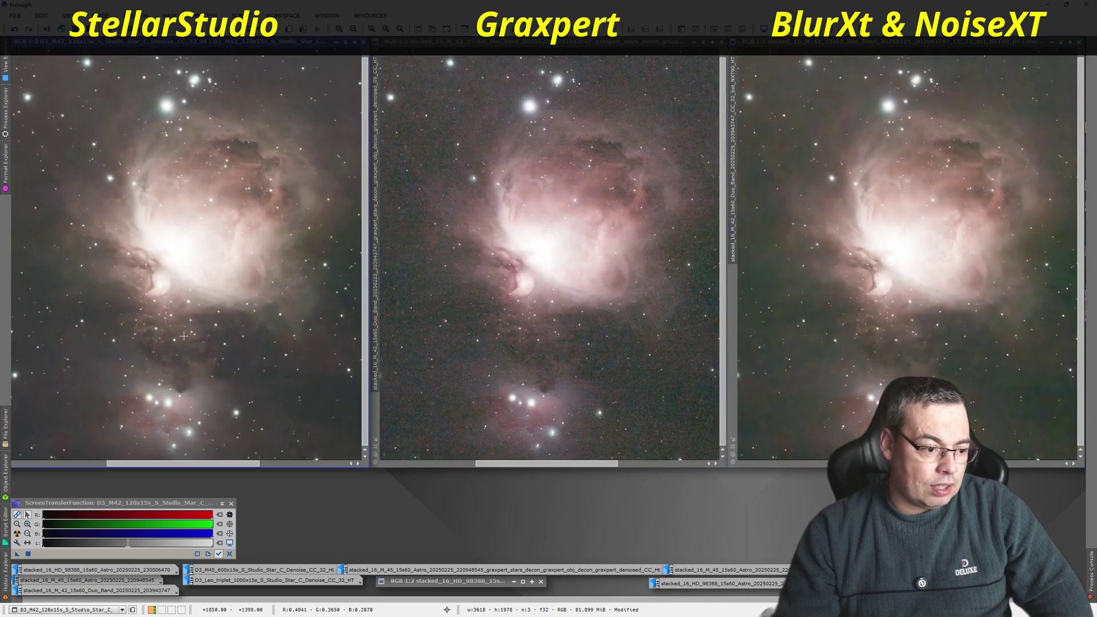
{"action": "scroll", "coordinate": [196, 382], "scroll_direction": "up", "scroll_amount": 1}
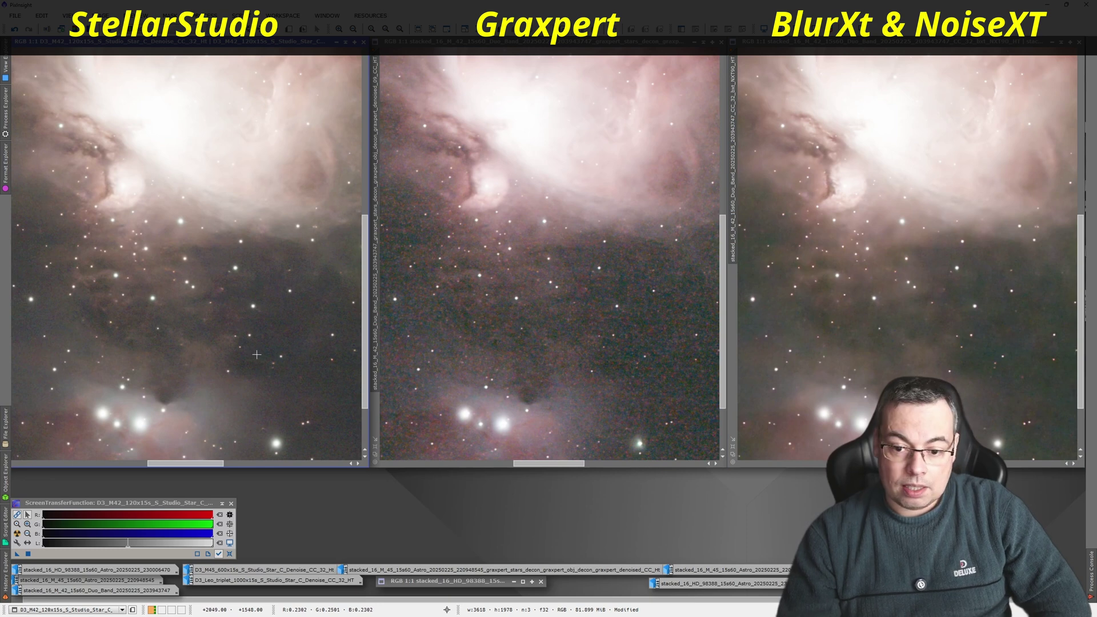
{"action": "scroll", "coordinate": [222, 323], "scroll_direction": "up", "scroll_amount": 1}
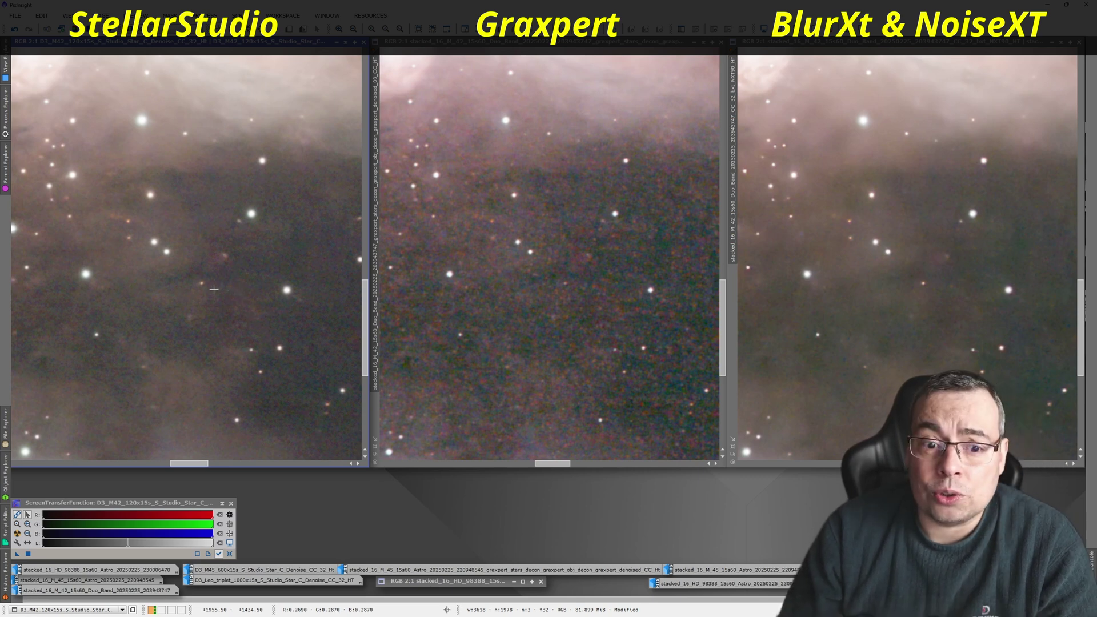
{"action": "scroll", "coordinate": [213, 287], "scroll_direction": "down", "scroll_amount": 4}
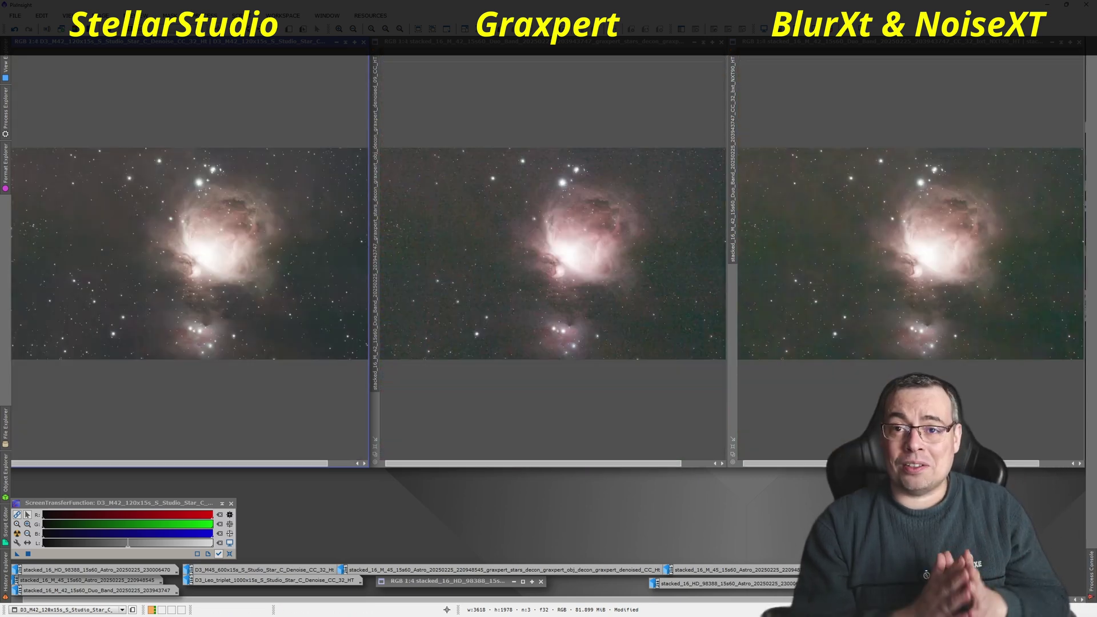
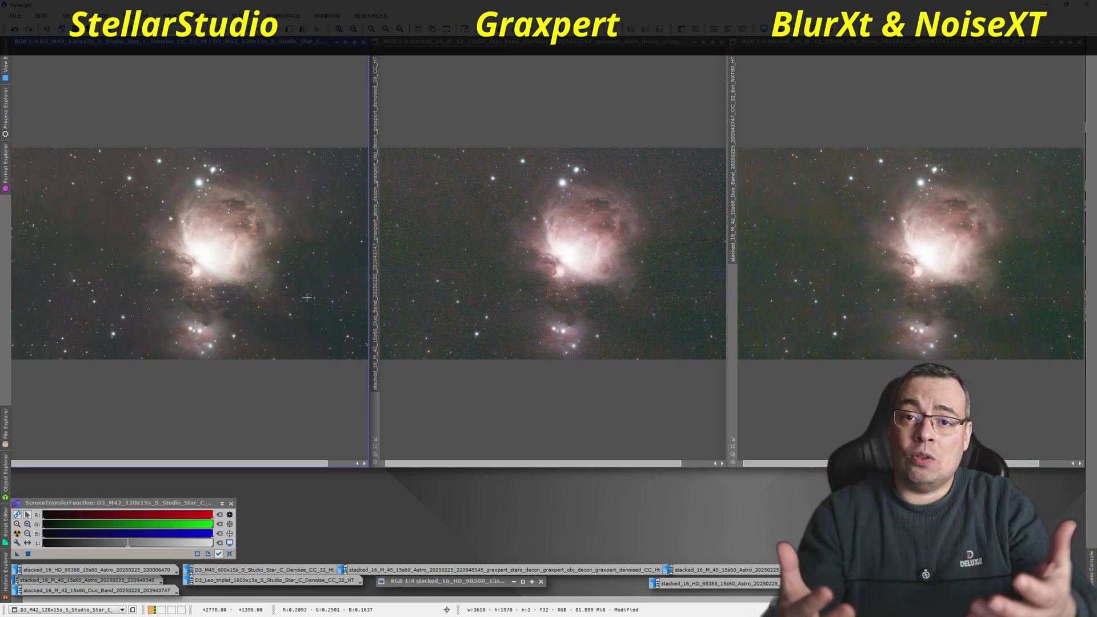
- Compare the upper-left background and its bright star in the three M42 versions at 2:1 and 1:1
{"action": "scroll", "coordinate": [20, 165], "scroll_direction": "up", "scroll_amount": 1}
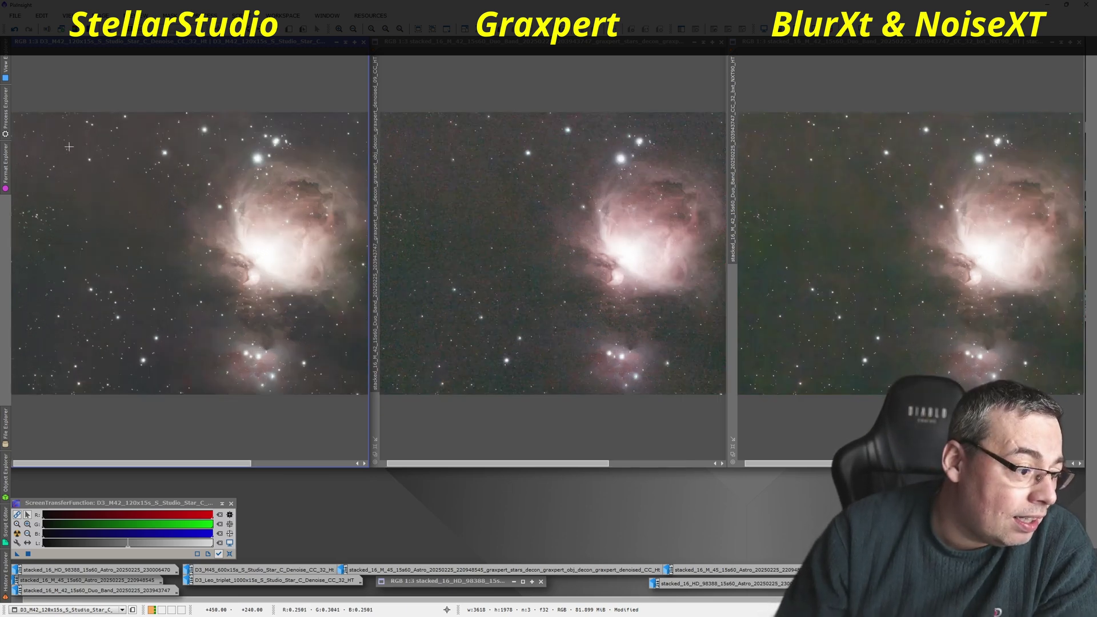
{"action": "scroll", "coordinate": [26, 154], "scroll_direction": "up", "scroll_amount": 2}
{"action": "scroll", "coordinate": [35, 118], "scroll_direction": "up", "scroll_amount": 1}
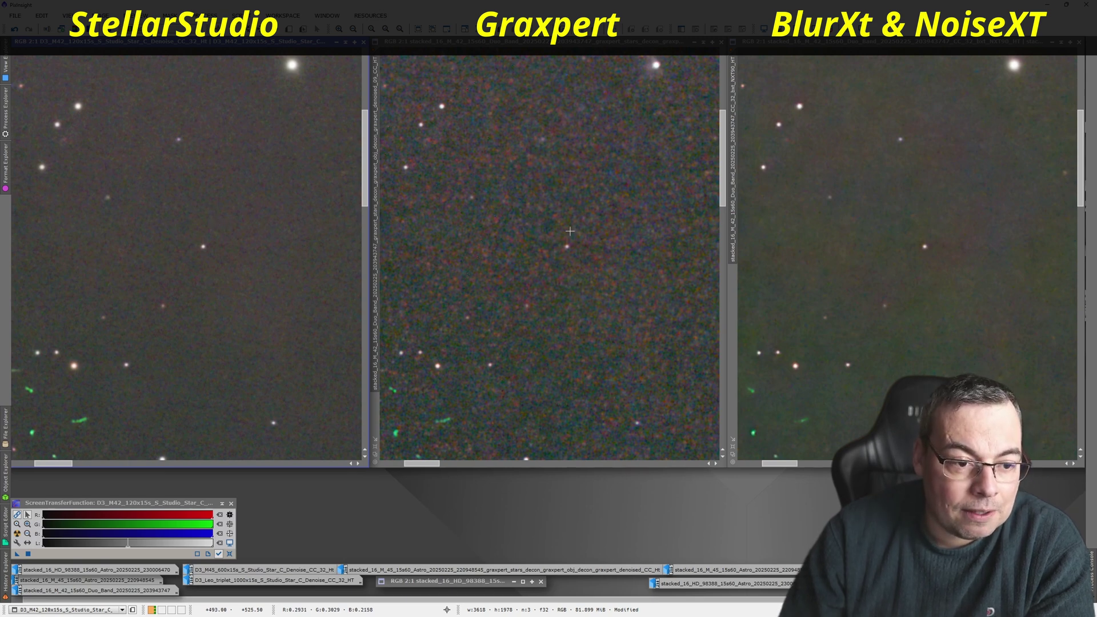
{"action": "scroll", "coordinate": [541, 264], "scroll_direction": "down", "scroll_amount": 1}
{"action": "scroll", "coordinate": [622, 136], "scroll_direction": "up", "scroll_amount": 1}
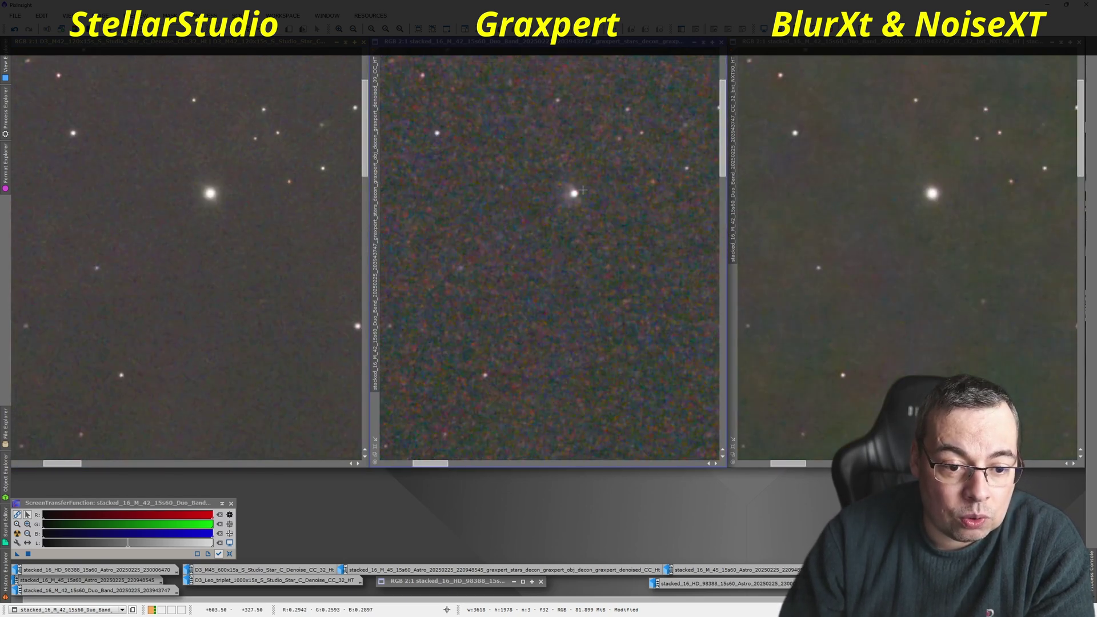
{"action": "scroll", "coordinate": [570, 194], "scroll_direction": "down", "scroll_amount": 1}
{"action": "left_click_drag", "start_coordinate": [570, 193], "coordinate": [579, 85]}
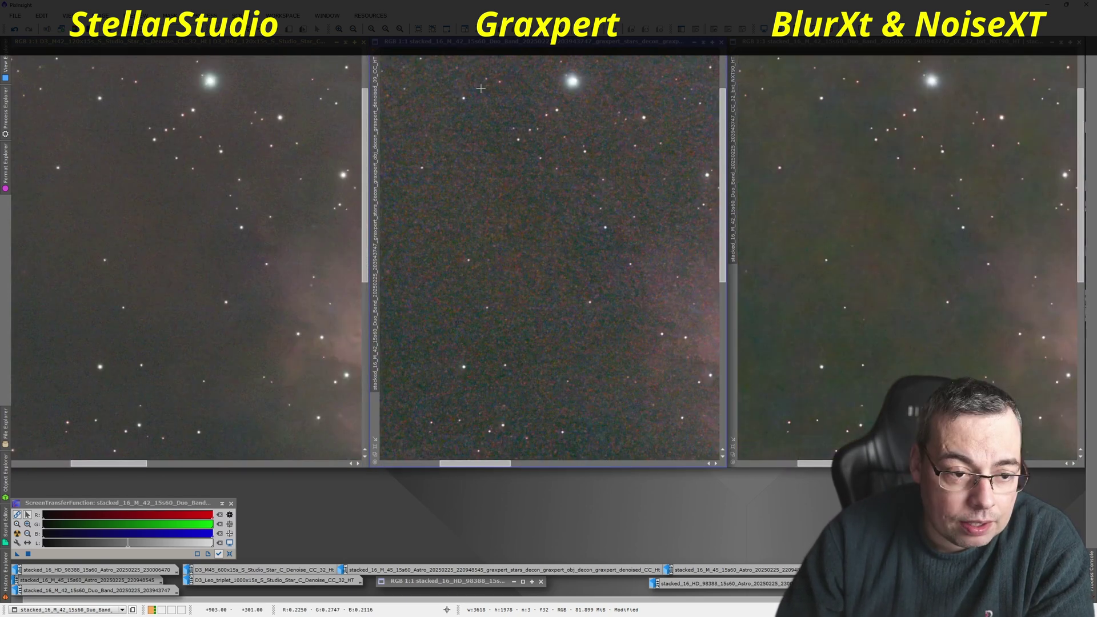
- Compare the bright star group above the M42 nebula in the three versions at 2:1 and in wider views
{"action": "scroll", "coordinate": [580, 86], "scroll_direction": "down", "scroll_amount": 2}
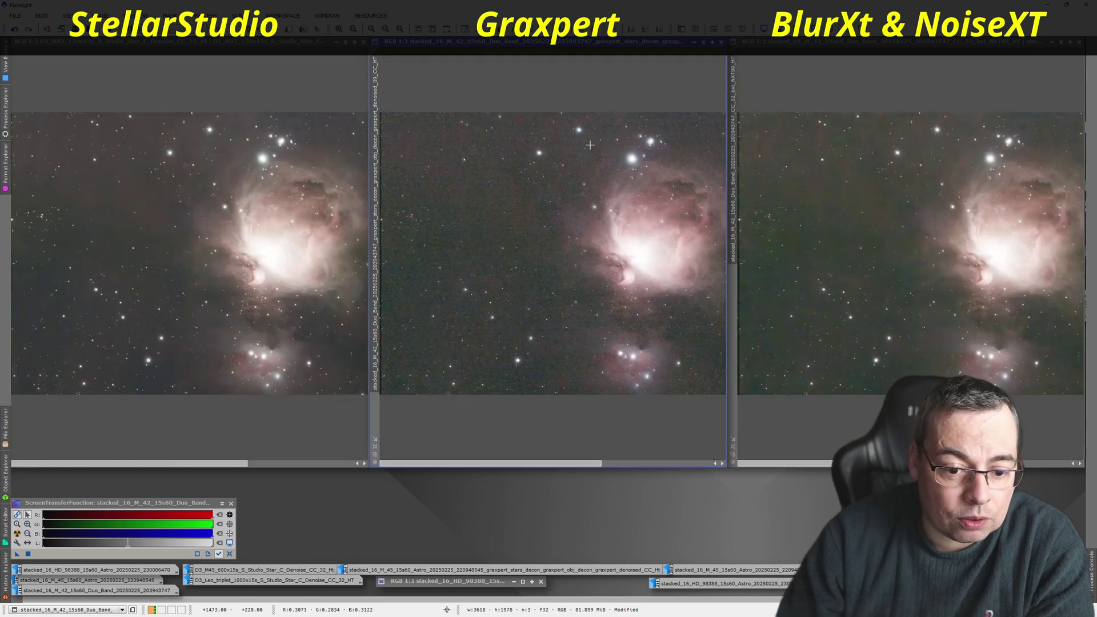
{"action": "scroll", "coordinate": [669, 127], "scroll_direction": "up", "scroll_amount": 3}
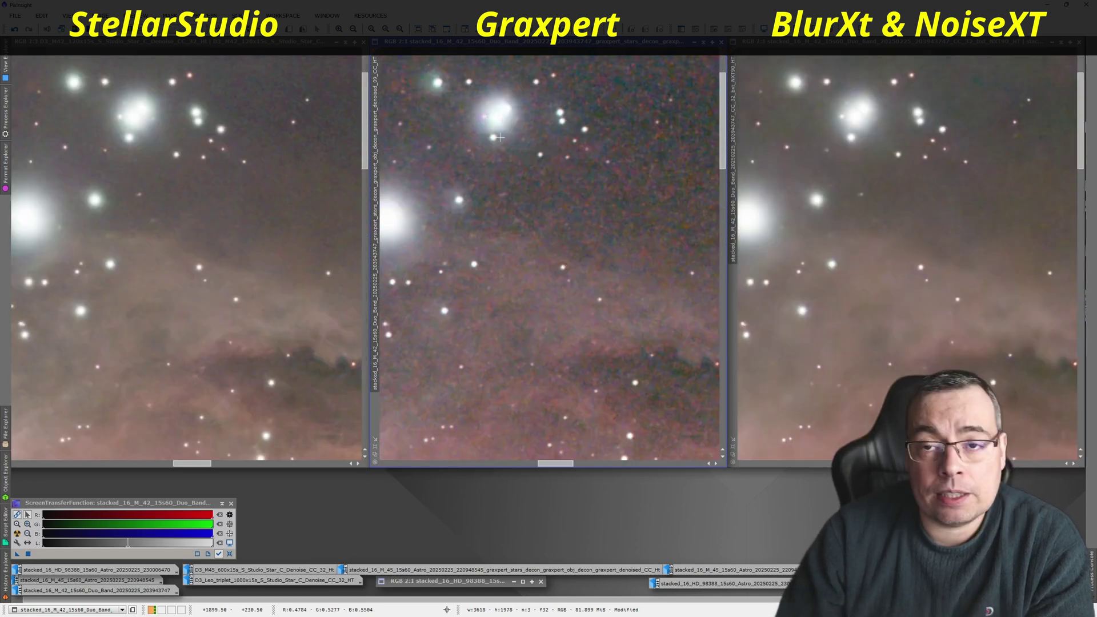
{"action": "scroll", "coordinate": [502, 140], "scroll_direction": "down", "scroll_amount": 3}
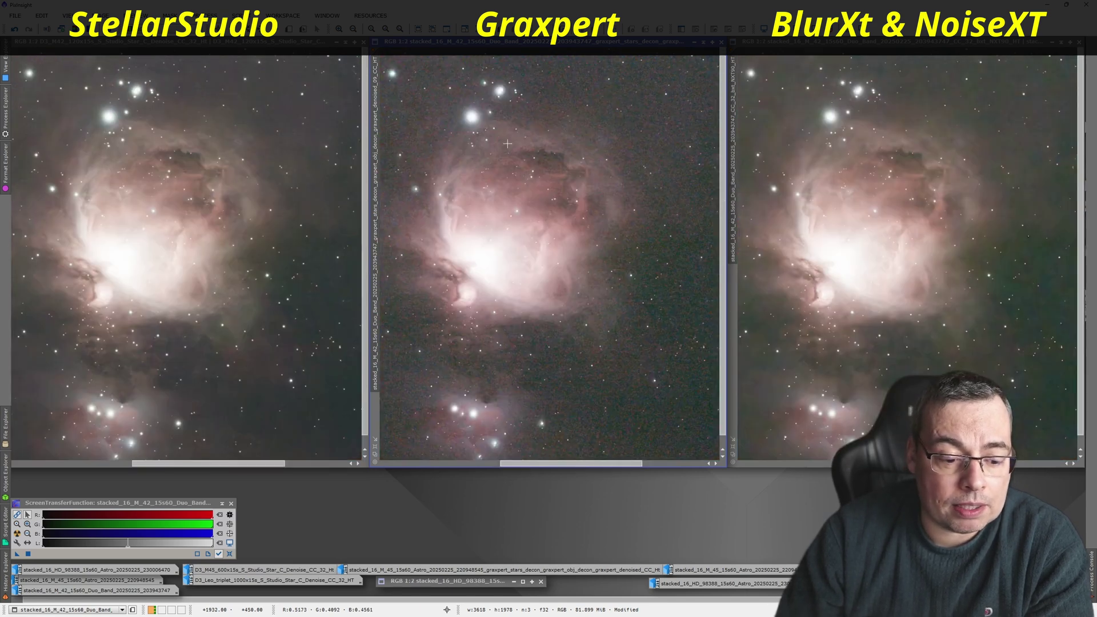
{"action": "scroll", "coordinate": [507, 144], "scroll_direction": "down", "scroll_amount": 1}
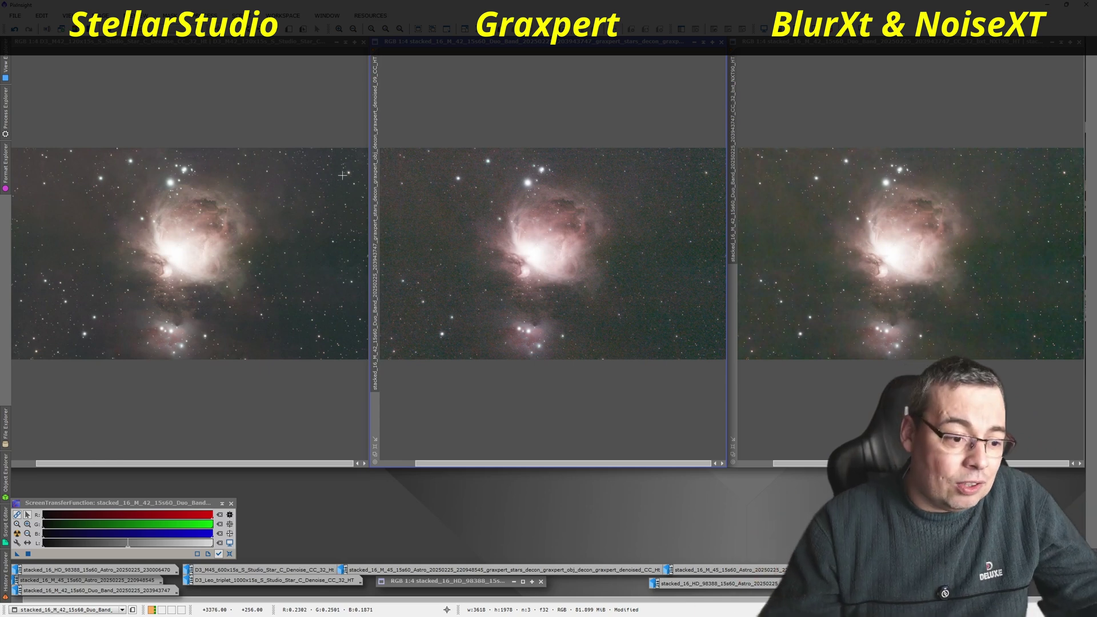
- Compare the star field right of the nebula and the overall appearance of the three M42 versions
{"action": "scroll", "coordinate": [312, 210], "scroll_direction": "up", "scroll_amount": 2}
{"action": "scroll", "coordinate": [307, 105], "scroll_direction": "up", "scroll_amount": 1}
{"action": "scroll", "coordinate": [318, 164], "scroll_direction": "down", "scroll_amount": 3}
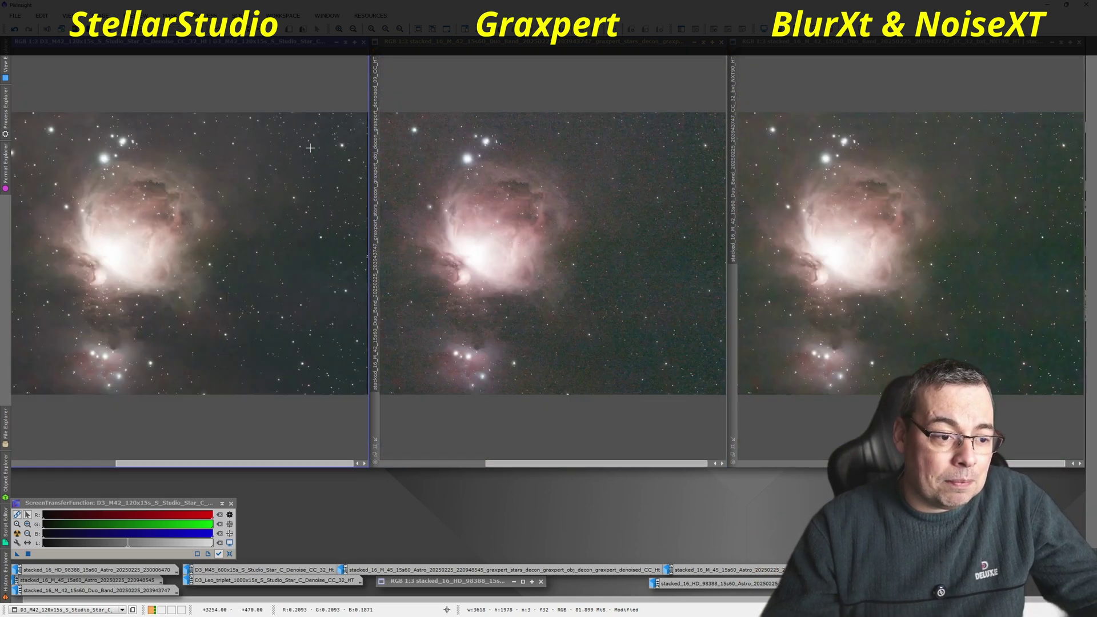
{"action": "scroll", "coordinate": [549, 251], "scroll_direction": "up", "scroll_amount": 1}
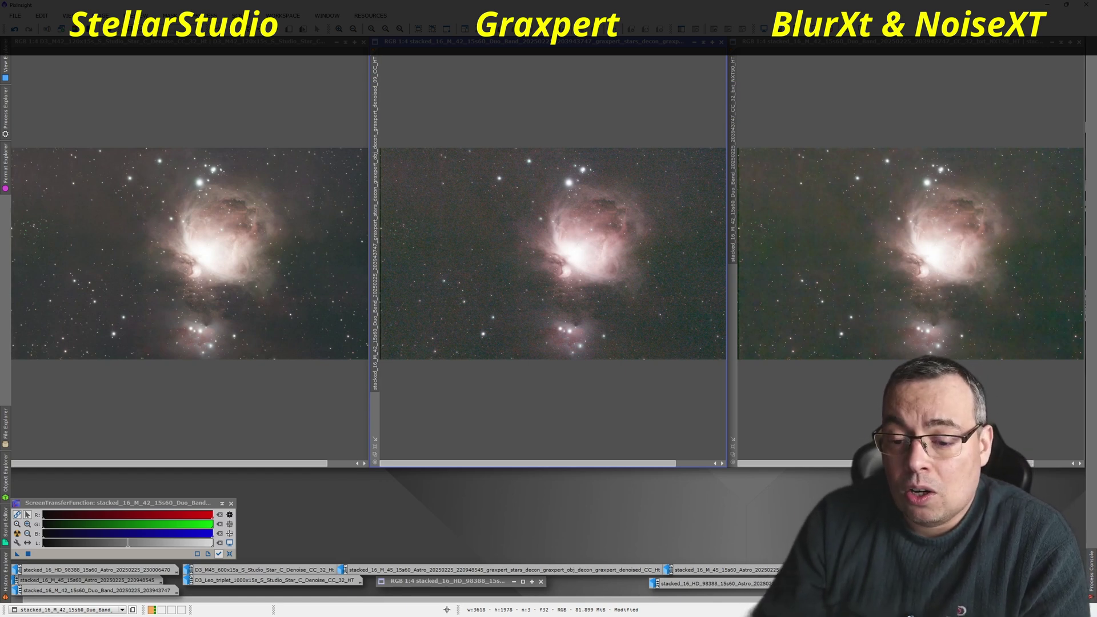
{"action": "scroll", "coordinate": [891, 128], "scroll_direction": "up", "scroll_amount": 1}
{"action": "scroll", "coordinate": [891, 128], "scroll_direction": "up", "scroll_amount": 1}
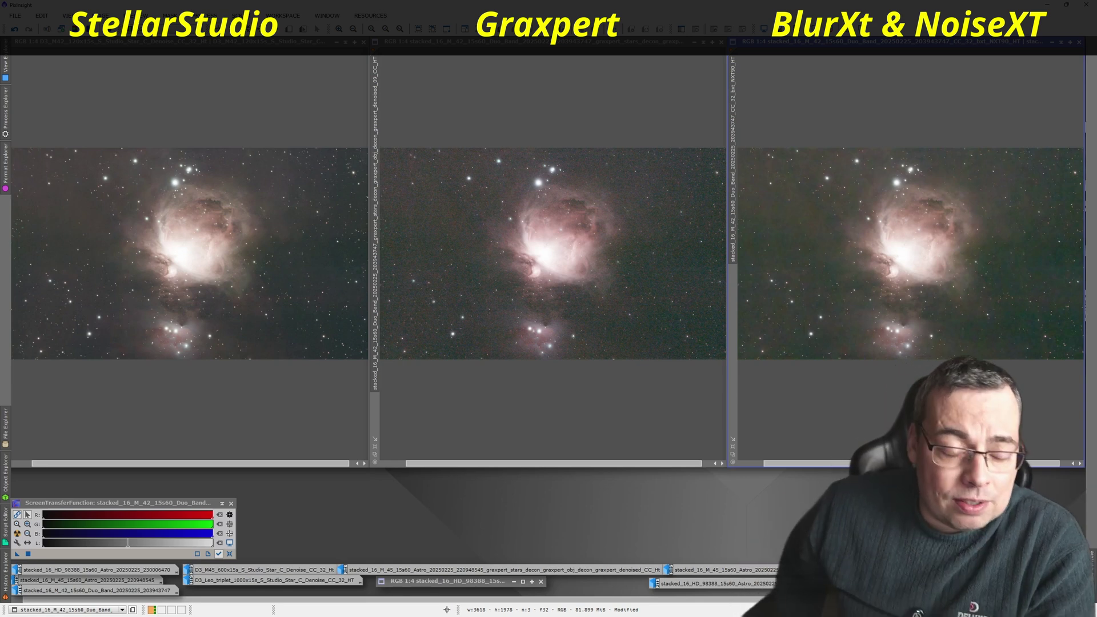
{"action": "left_click_drag", "start_coordinate": [188, 251], "coordinate": [183, 248]}
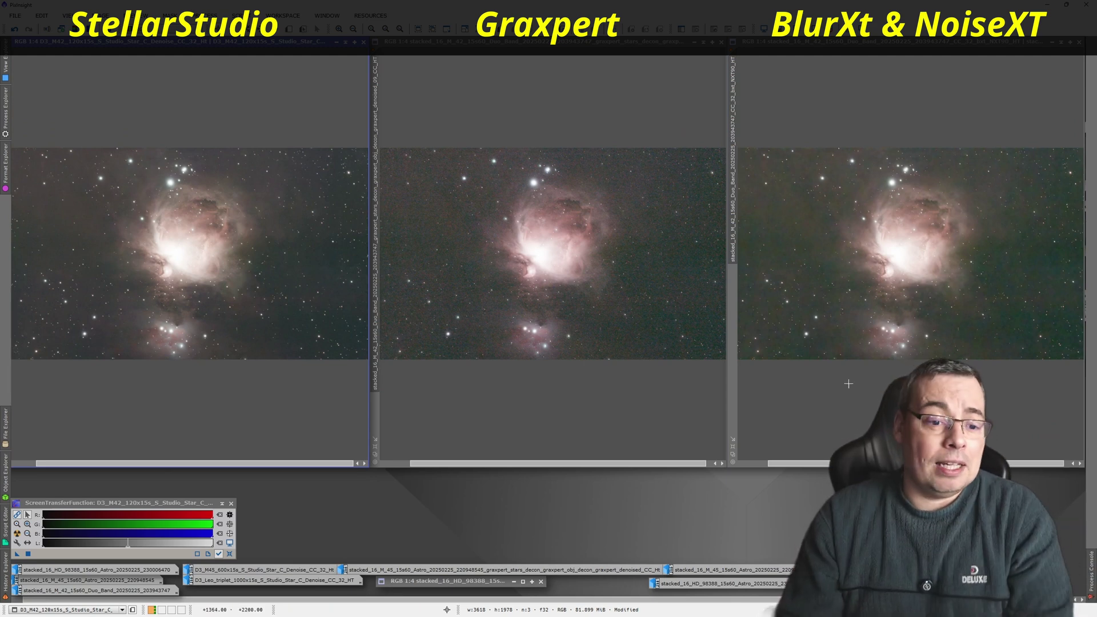
- Restore the three minimized Leo Triplet (HD 98388) versions side by side in place of the M42 images
{"action": "double_click", "coordinate": [226, 579]}
{"action": "double_click", "coordinate": [440, 581]}
{"action": "double_click", "coordinate": [733, 583]}
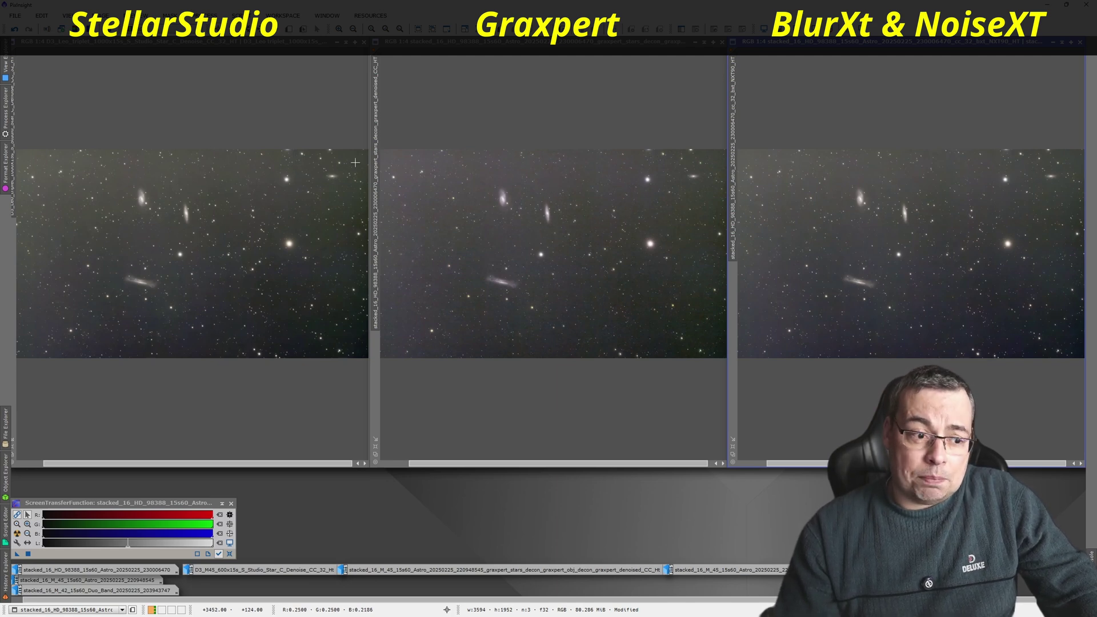
- Compare the upper spiral galaxy and the stars around the galaxies in the three Leo Triplet versions
{"action": "scroll", "coordinate": [131, 240], "scroll_direction": "up", "scroll_amount": 2}
{"action": "scroll", "coordinate": [131, 240], "scroll_direction": "up", "scroll_amount": 1}
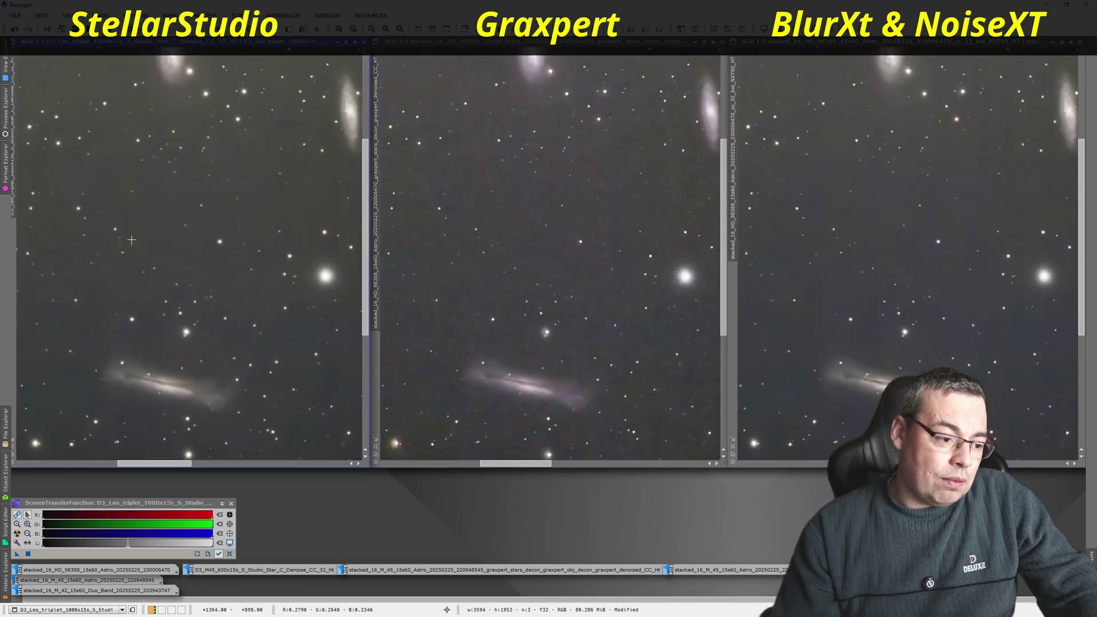
{"action": "scroll", "coordinate": [156, 230], "scroll_direction": "down", "scroll_amount": 1}
{"action": "scroll", "coordinate": [177, 203], "scroll_direction": "down", "scroll_amount": 1}
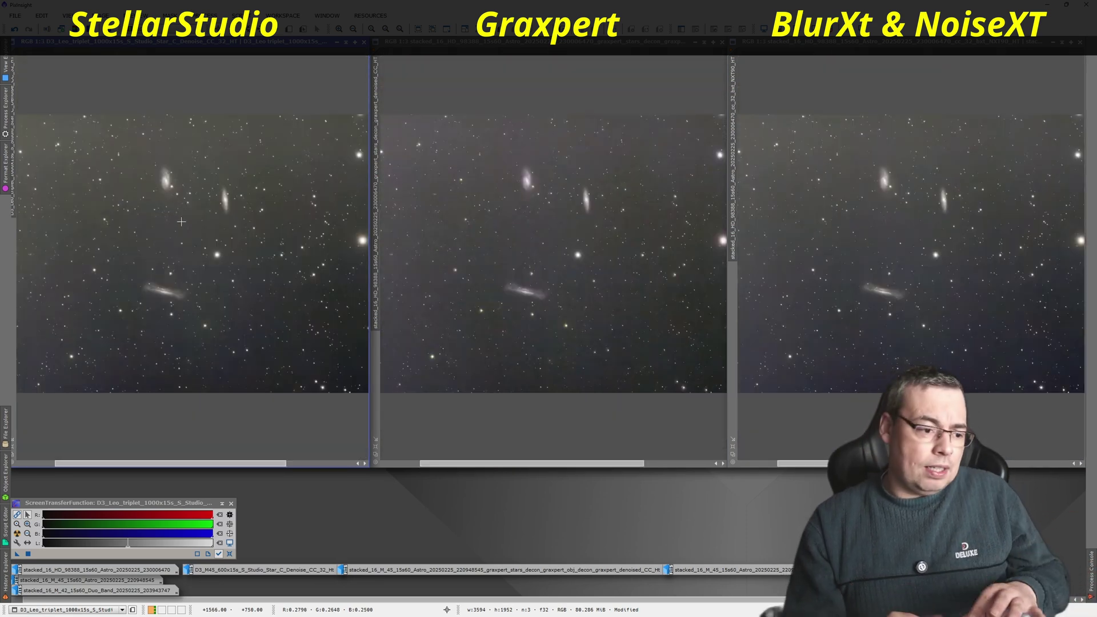
{"action": "scroll", "coordinate": [163, 188], "scroll_direction": "up", "scroll_amount": 3}
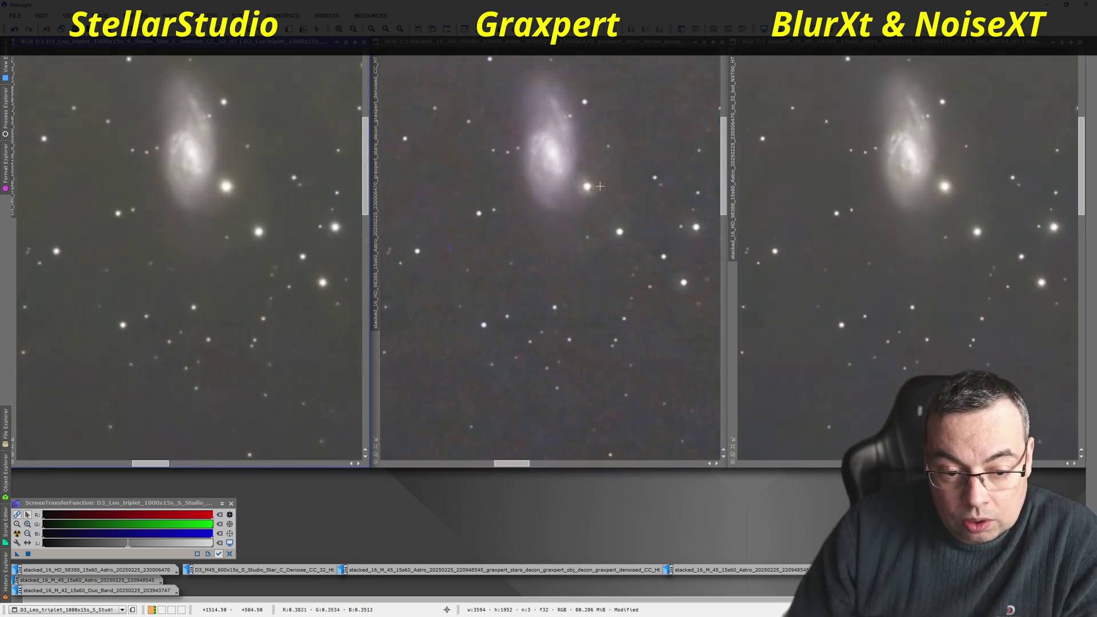
{"action": "left_click", "coordinate": [546, 233]}
{"action": "scroll", "coordinate": [546, 233], "scroll_direction": "down", "scroll_amount": 1}
{"action": "scroll", "coordinate": [547, 233], "scroll_direction": "down", "scroll_amount": 1}
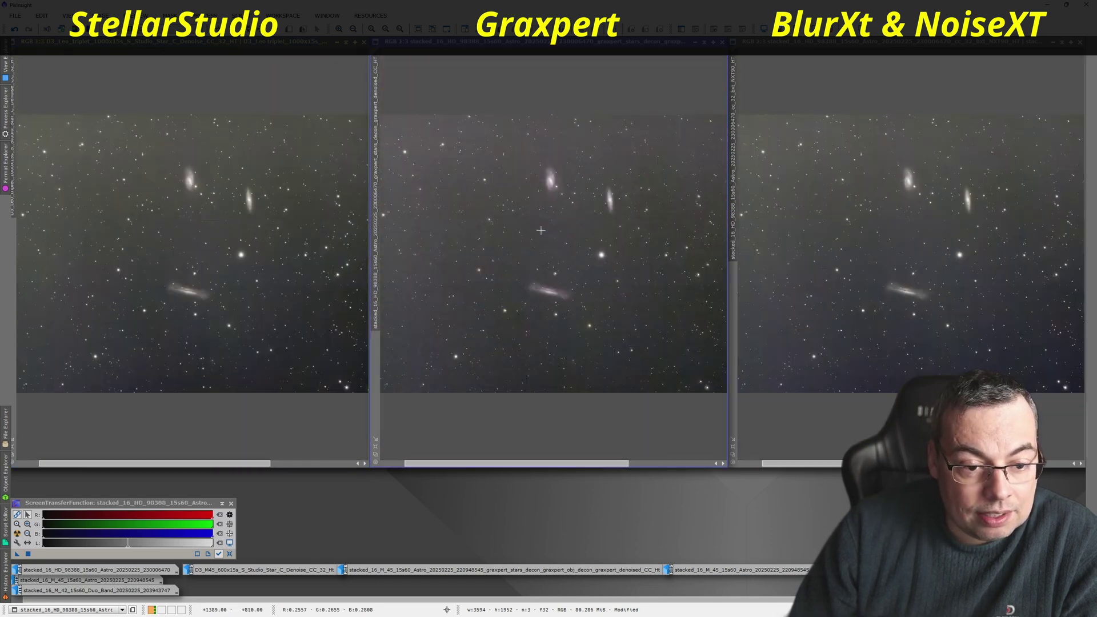
- Compare background noise and star rendering in the upper-left star field of the three Leo Triplet versions
{"action": "scroll", "coordinate": [397, 81], "scroll_direction": "up", "scroll_amount": 1}
{"action": "scroll", "coordinate": [398, 81], "scroll_direction": "up", "scroll_amount": 1}
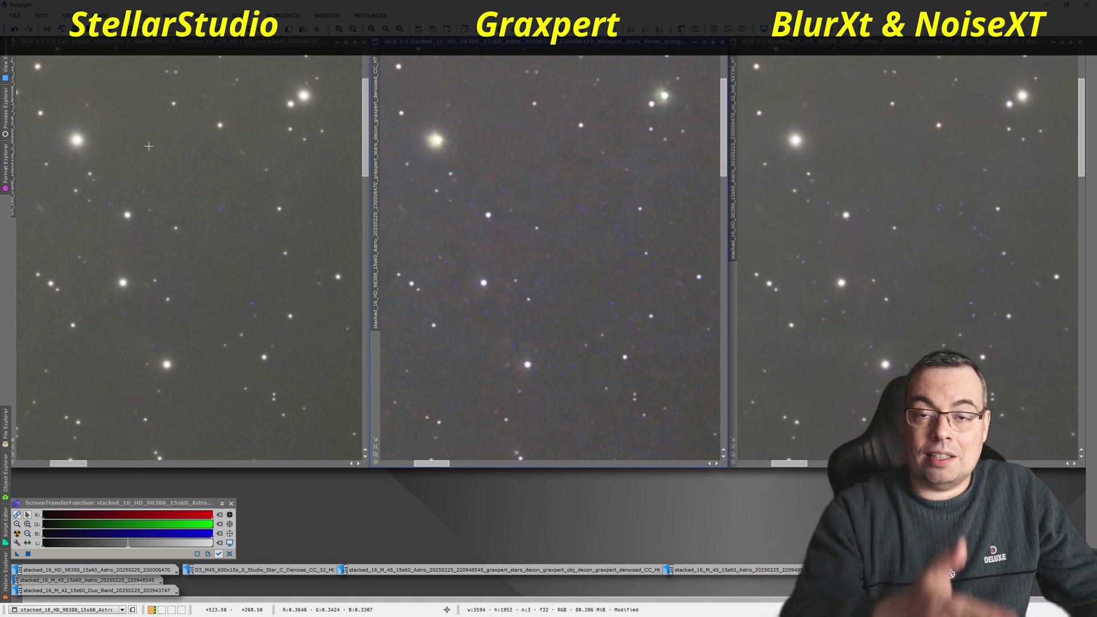
{"action": "scroll", "coordinate": [194, 175], "scroll_direction": "down", "scroll_amount": 3}
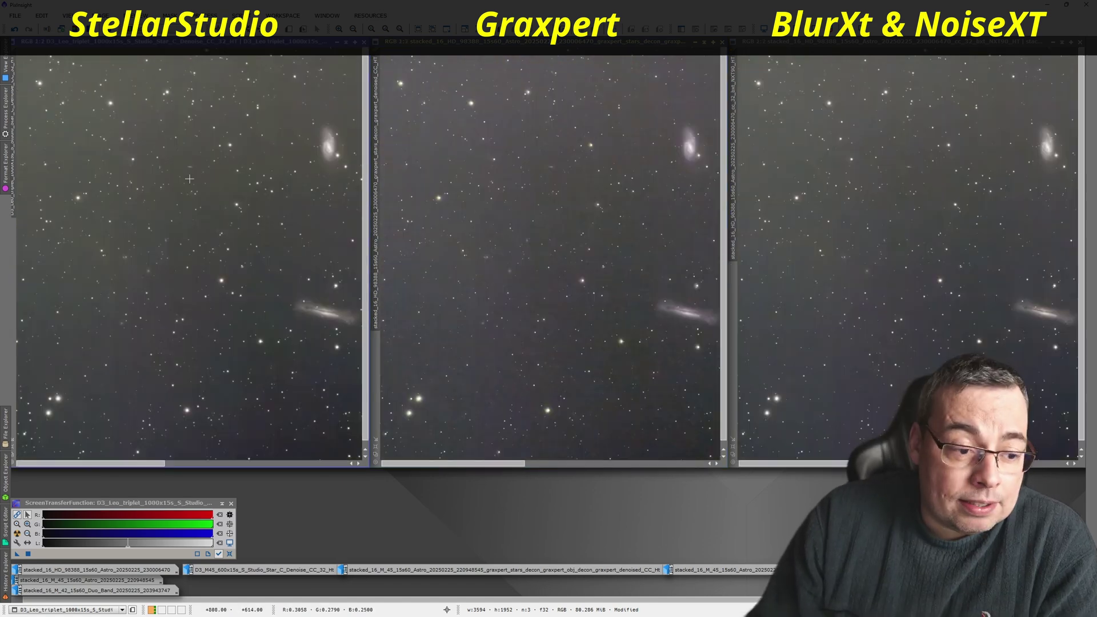
{"action": "scroll", "coordinate": [199, 198], "scroll_direction": "down", "scroll_amount": 1}
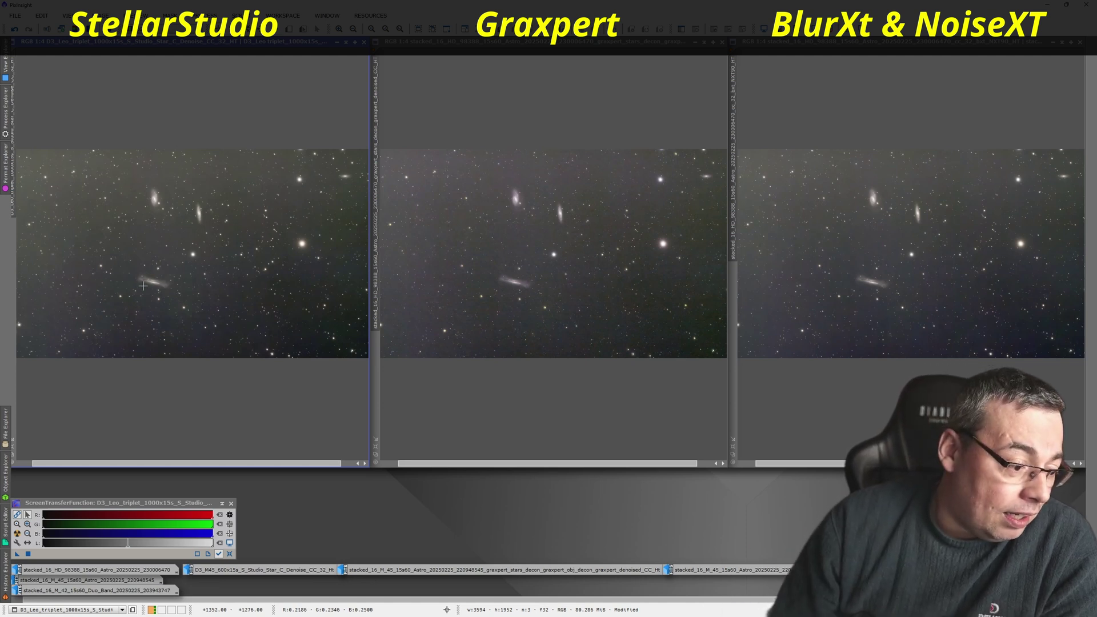
- Compare the edge-on galaxy's dust lane, core and faint outer ends in the three Leo Triplet versions
{"action": "scroll", "coordinate": [150, 283], "scroll_direction": "up", "scroll_amount": 3}
{"action": "scroll", "coordinate": [168, 313], "scroll_direction": "up", "scroll_amount": 1}
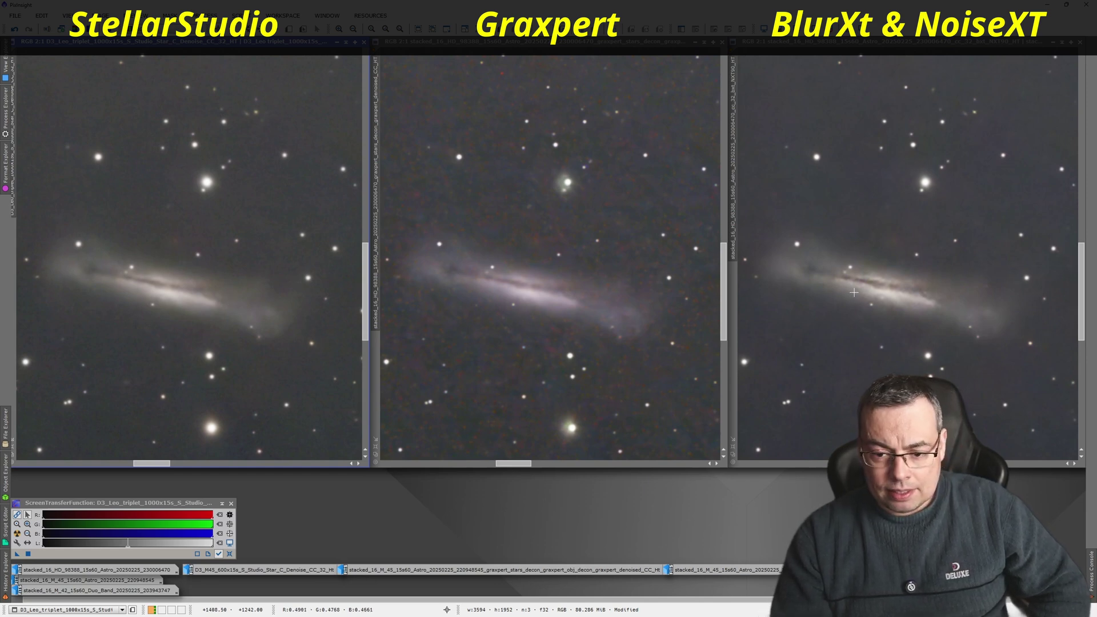
{"action": "scroll", "coordinate": [902, 291], "scroll_direction": "up", "scroll_amount": 2}
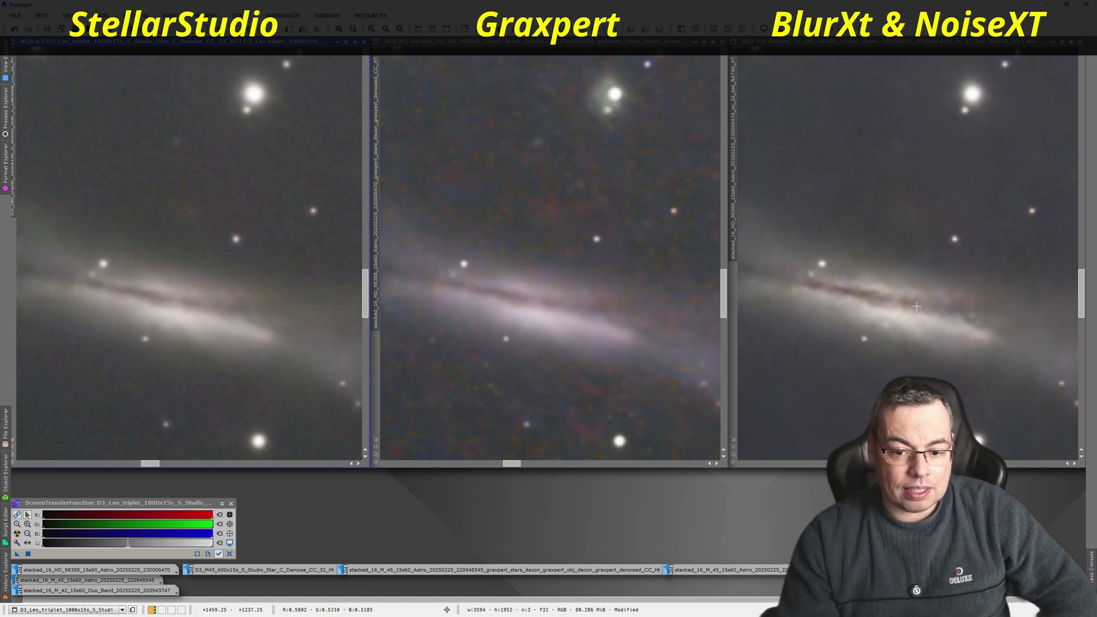
{"action": "scroll", "coordinate": [900, 318], "scroll_direction": "down", "scroll_amount": 1}
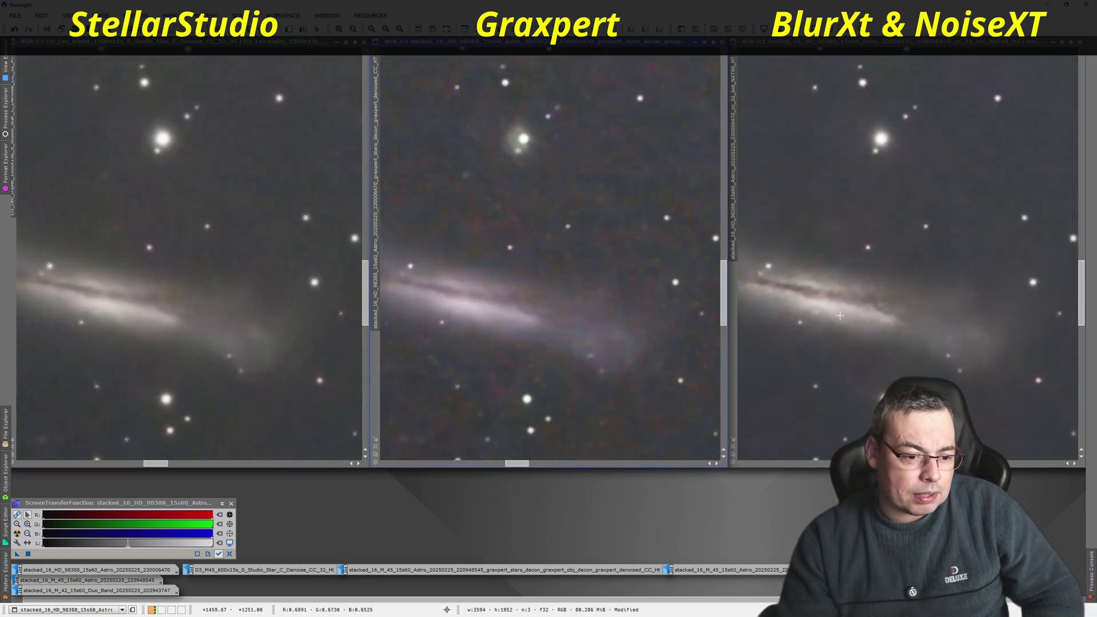
{"action": "scroll", "coordinate": [495, 303], "scroll_direction": "up", "scroll_amount": 1}
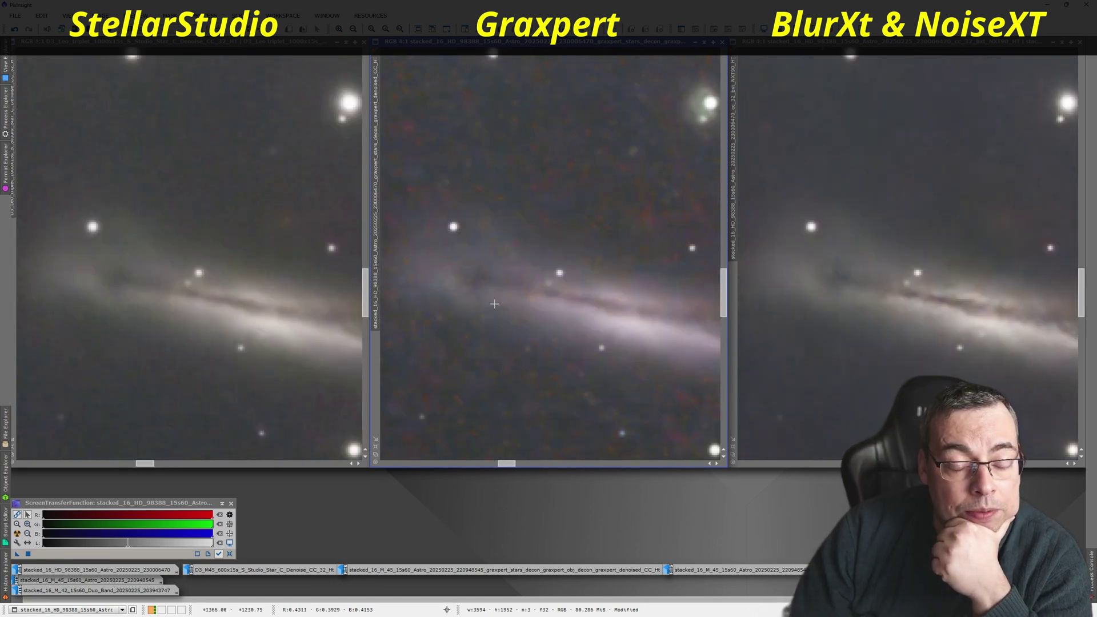
{"action": "scroll", "coordinate": [494, 303], "scroll_direction": "down", "scroll_amount": 7}
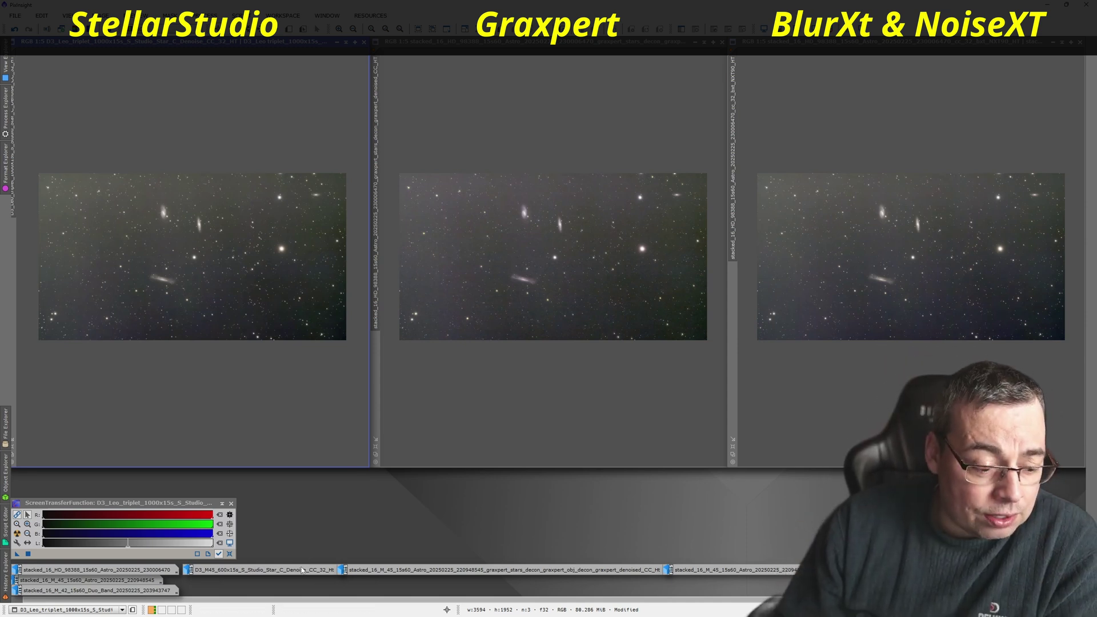
- Restore the three minimized M45 versions side by side and compare the star chain and background above the cluster
{"action": "mouse_move", "coordinate": [303, 571]}
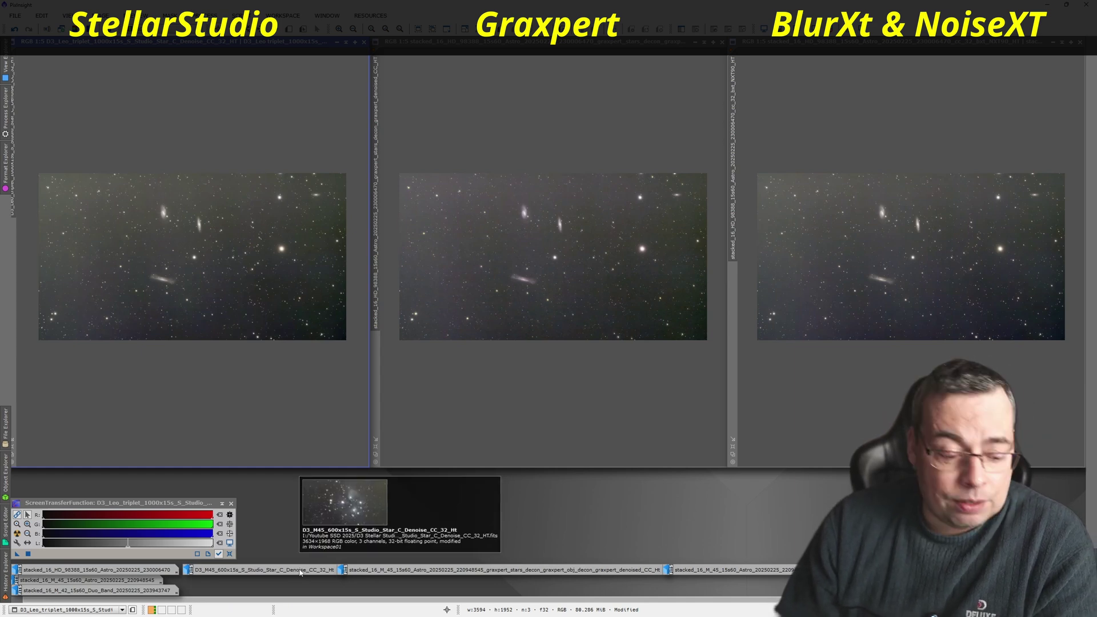
{"action": "double_click", "coordinate": [302, 571]}
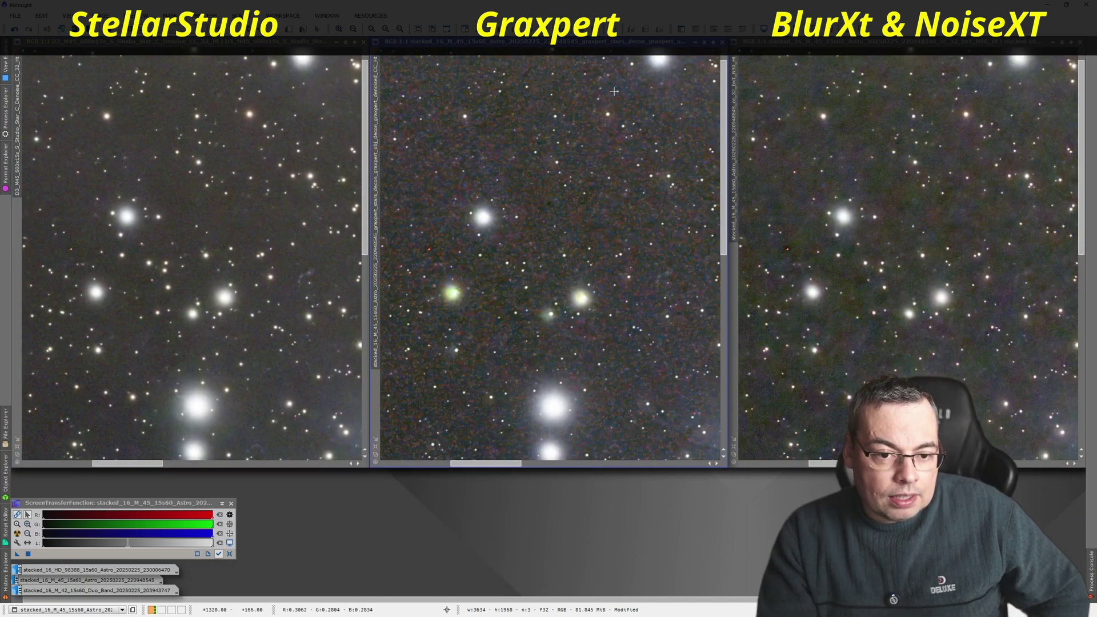
{"action": "scroll", "coordinate": [614, 91], "scroll_direction": "down", "scroll_amount": 1}
{"action": "scroll", "coordinate": [620, 153], "scroll_direction": "up", "scroll_amount": 2}
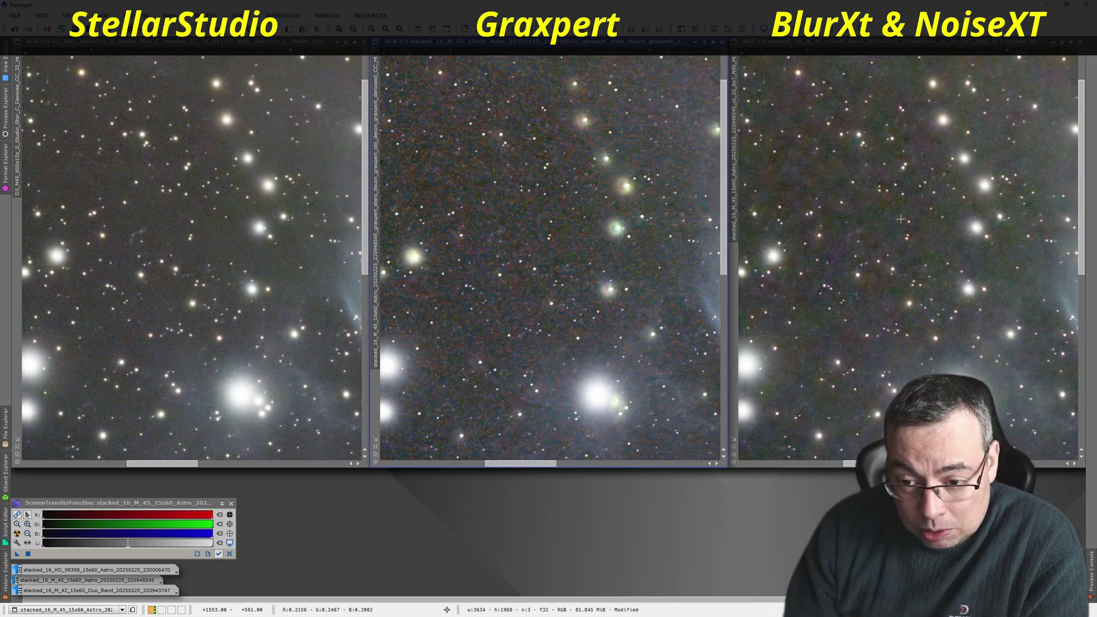
{"action": "scroll", "coordinate": [900, 219], "scroll_direction": "up", "scroll_amount": 1}
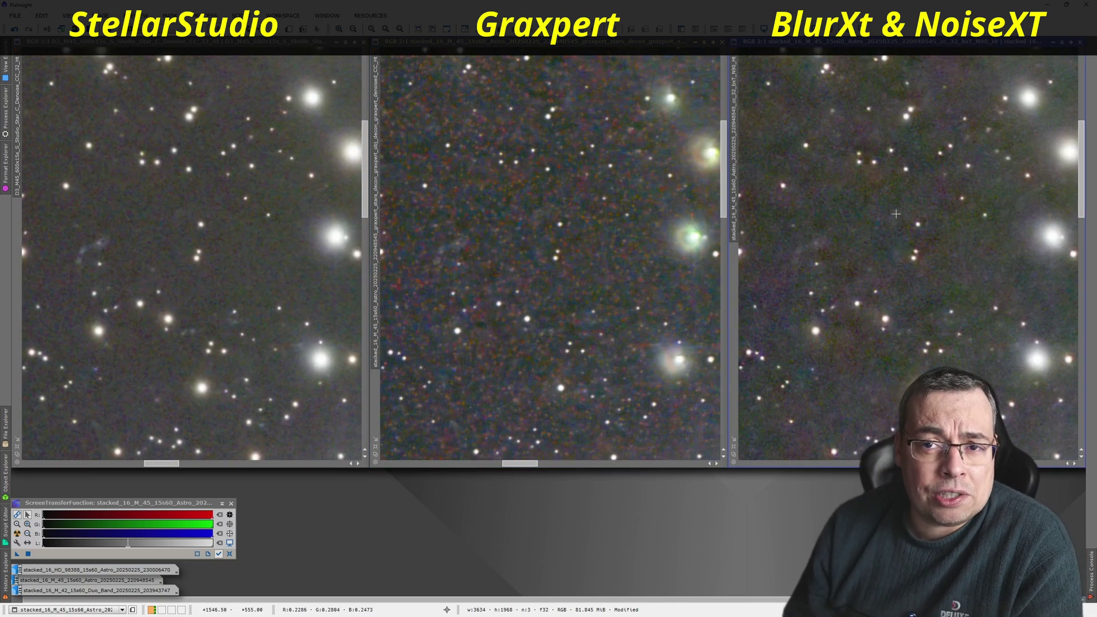
- Compare the bright star halos and background noise in the upper-left part of the three M45 versions
{"action": "scroll", "coordinate": [665, 151], "scroll_direction": "down", "scroll_amount": 2}
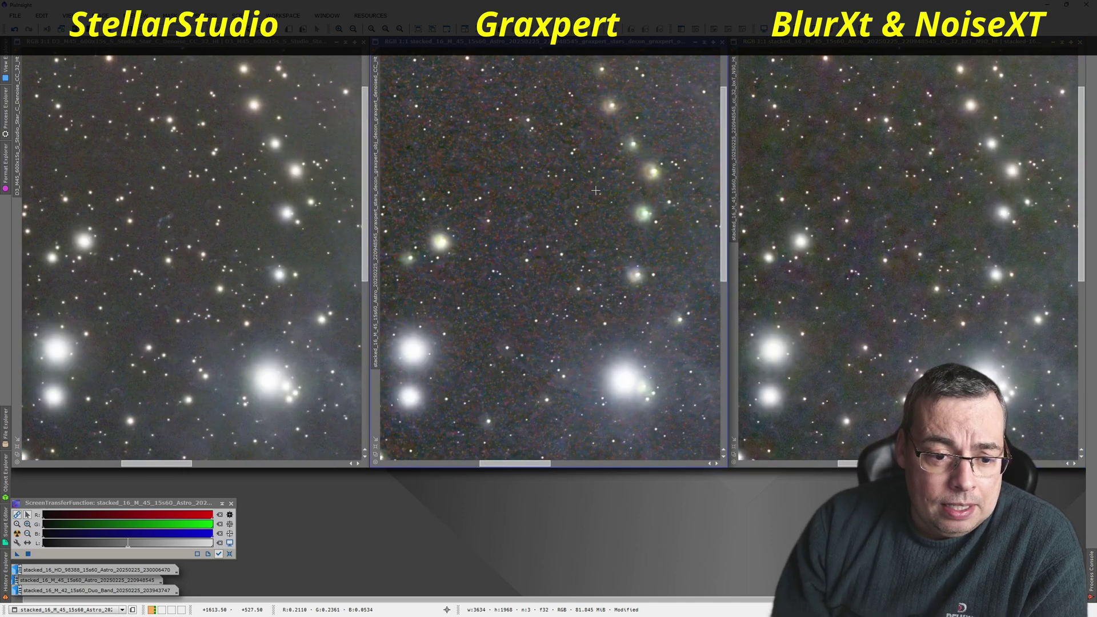
{"action": "scroll", "coordinate": [889, 207], "scroll_direction": "up", "scroll_amount": 2}
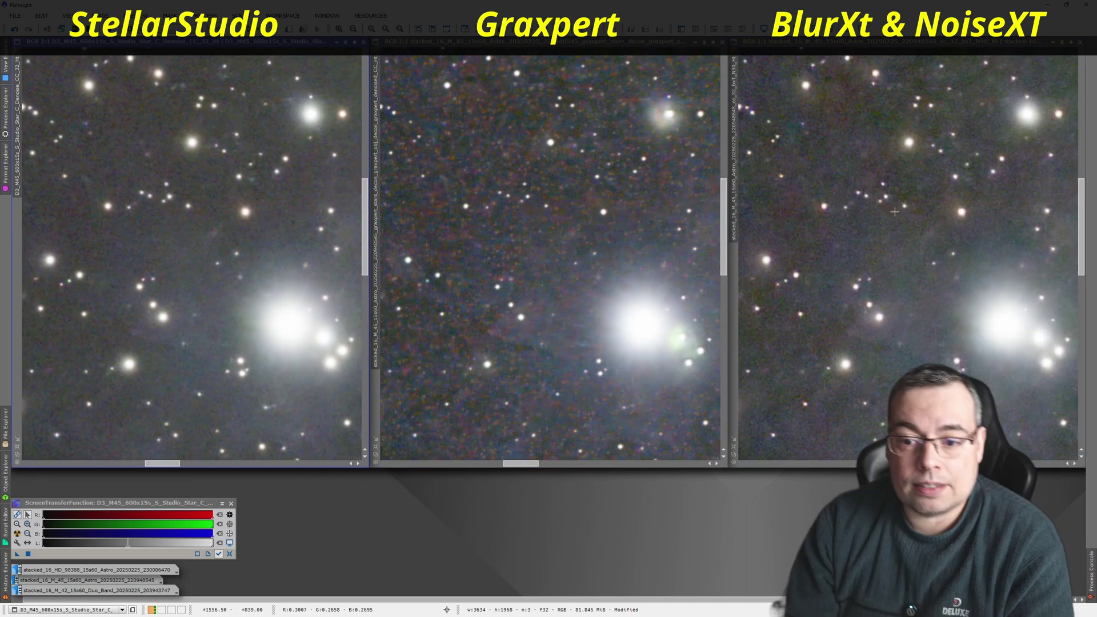
{"action": "scroll", "coordinate": [891, 213], "scroll_direction": "down", "scroll_amount": 3}
{"action": "scroll", "coordinate": [103, 138], "scroll_direction": "up", "scroll_amount": 3}
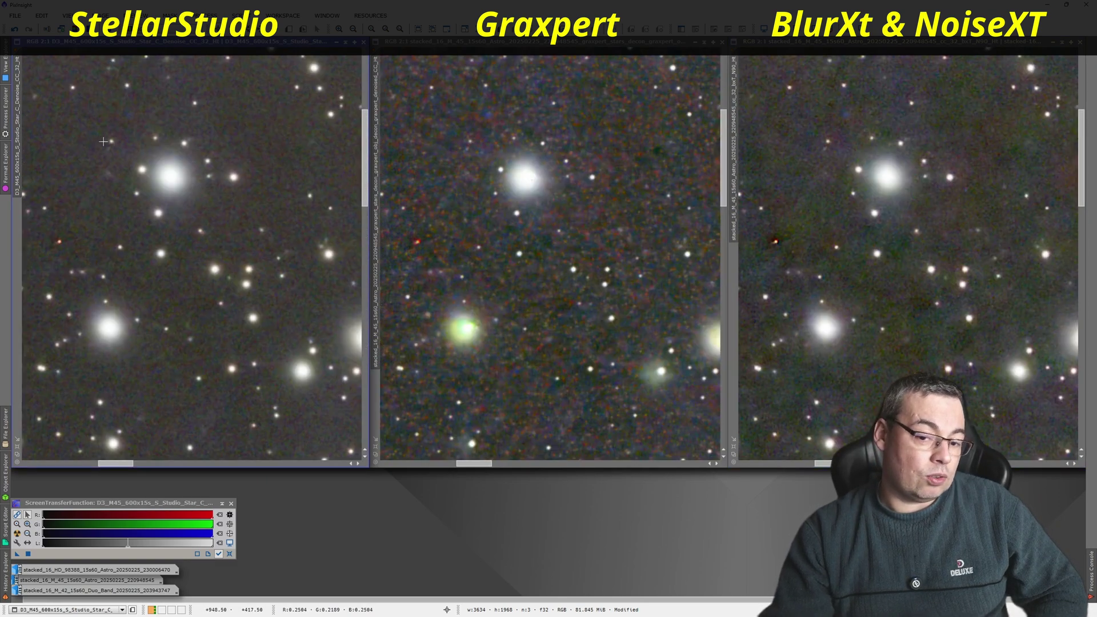
{"action": "scroll", "coordinate": [103, 141], "scroll_direction": "down", "scroll_amount": 3}
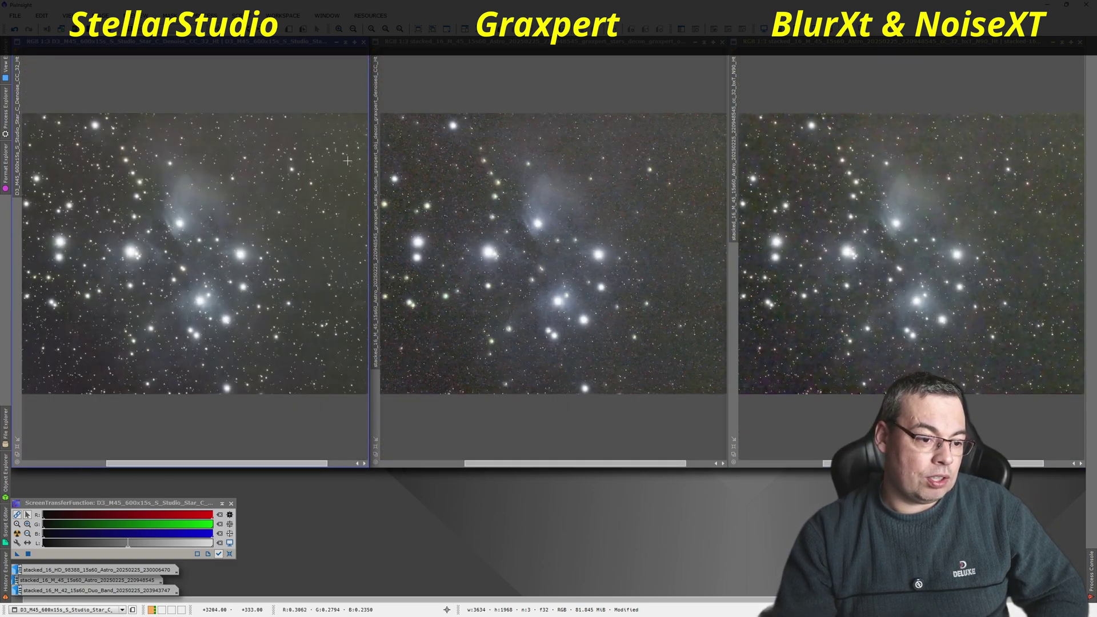
{"action": "scroll", "coordinate": [347, 161], "scroll_direction": "up", "scroll_amount": 3}
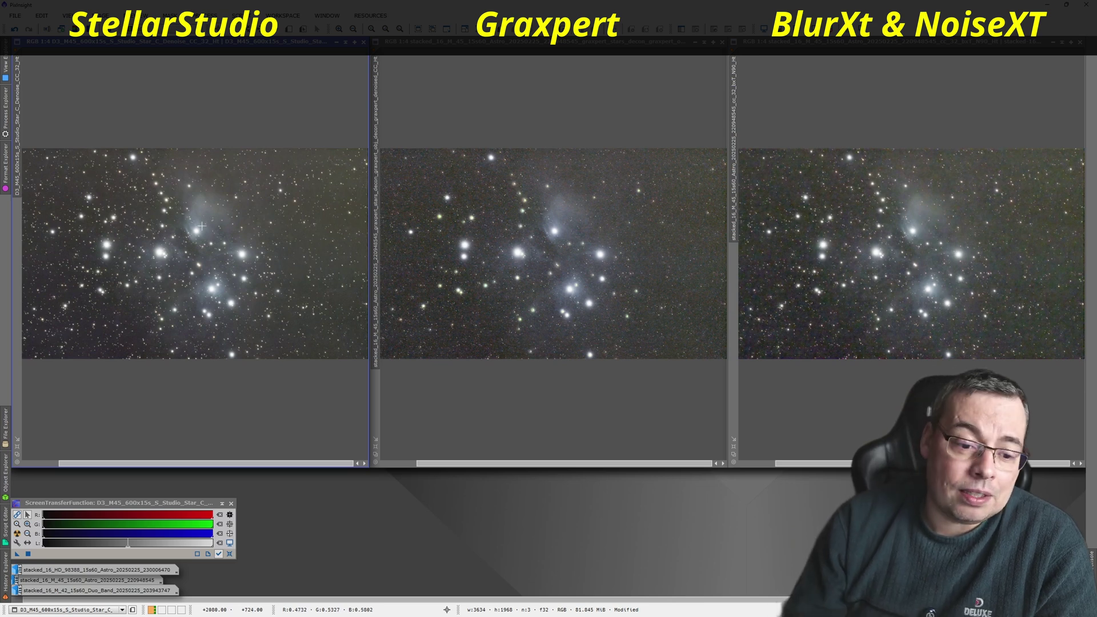
- Compare the nebulosity around the bright star at the cluster's upper centre in the three M45 versions
{"action": "left_click", "coordinate": [544, 220]}
{"action": "scroll", "coordinate": [544, 220], "scroll_direction": "up", "scroll_amount": 3}
{"action": "scroll", "coordinate": [543, 220], "scroll_direction": "up", "scroll_amount": 1}
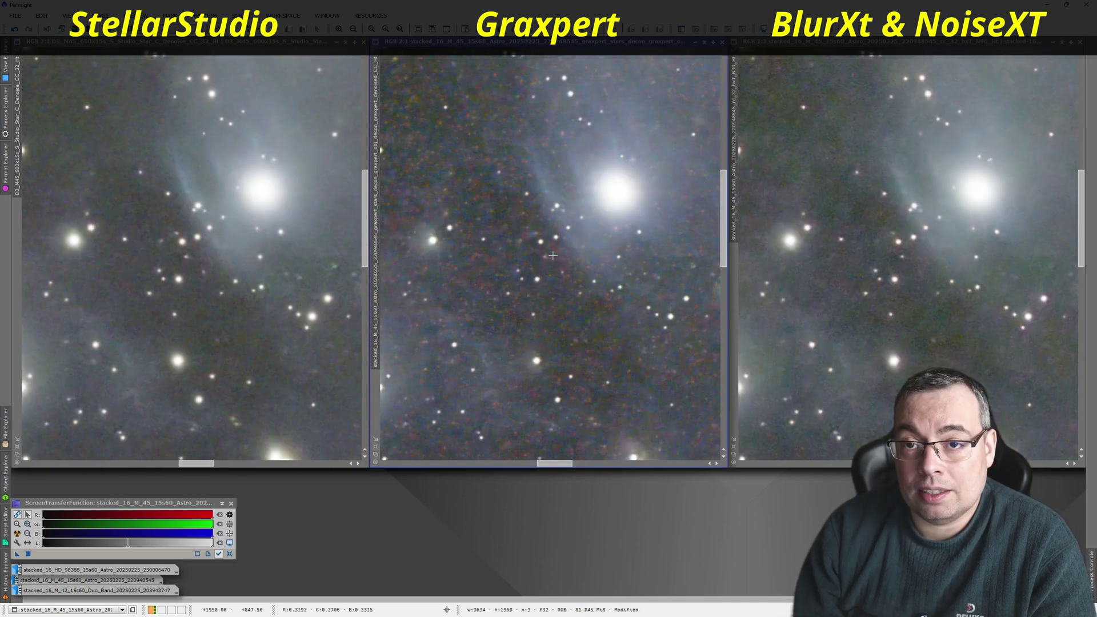
{"action": "scroll", "coordinate": [552, 255], "scroll_direction": "down", "scroll_amount": 4}
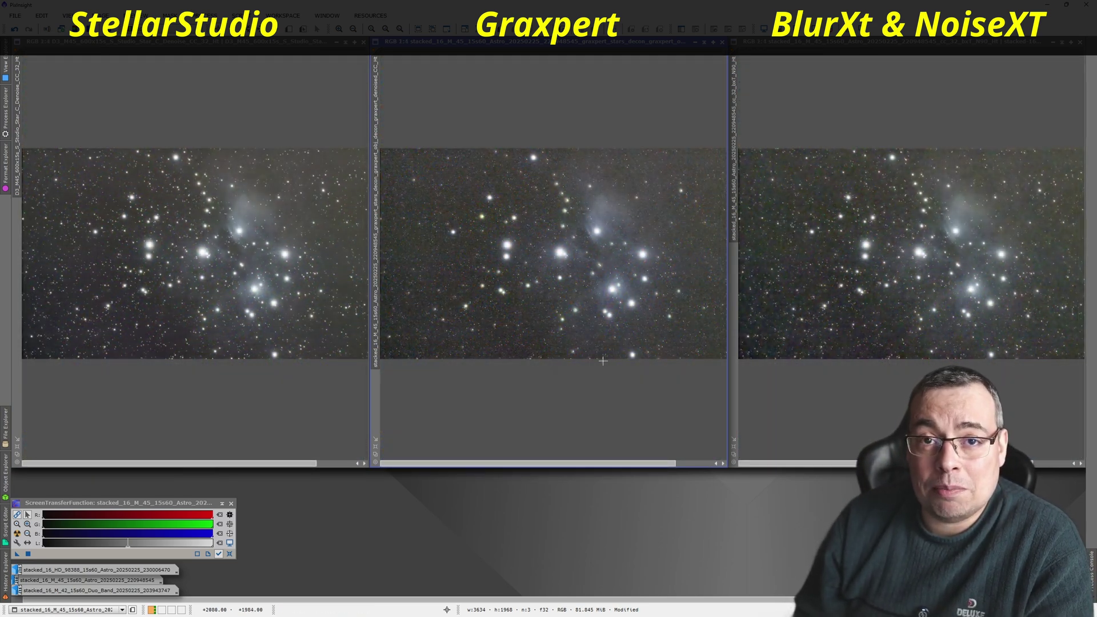
- Compare the star fields left and right of the M45 nebulosity for background noise and colour in the three versions
{"action": "left_click", "coordinate": [141, 207]}
{"action": "scroll", "coordinate": [141, 206], "scroll_direction": "up", "scroll_amount": 4}
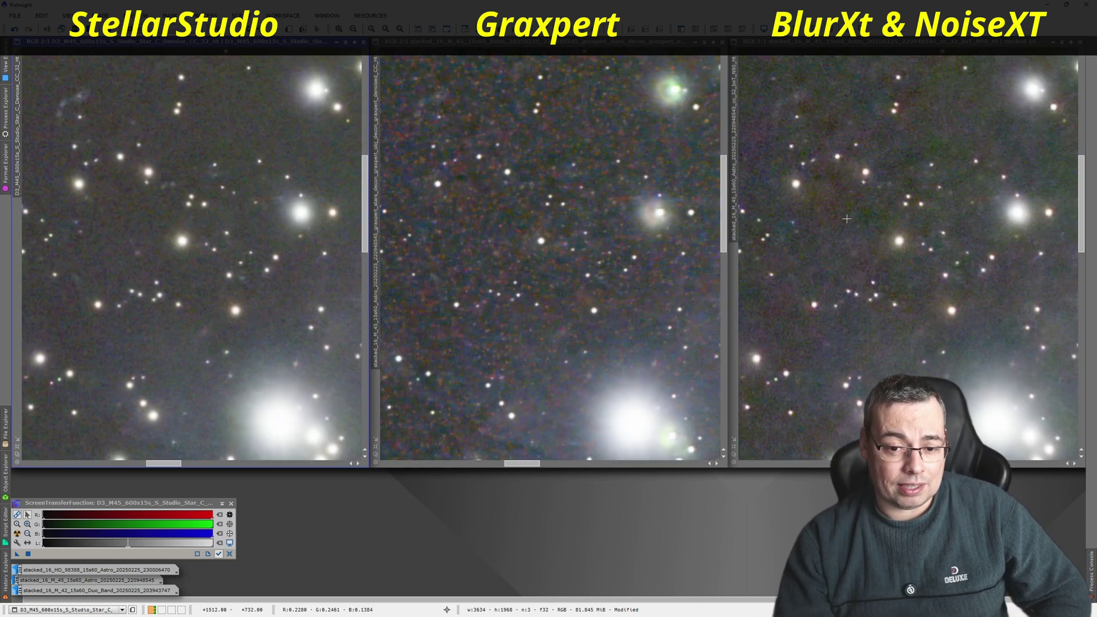
{"action": "left_click", "coordinate": [937, 234]}
{"action": "scroll", "coordinate": [937, 235], "scroll_direction": "up", "scroll_amount": 1}
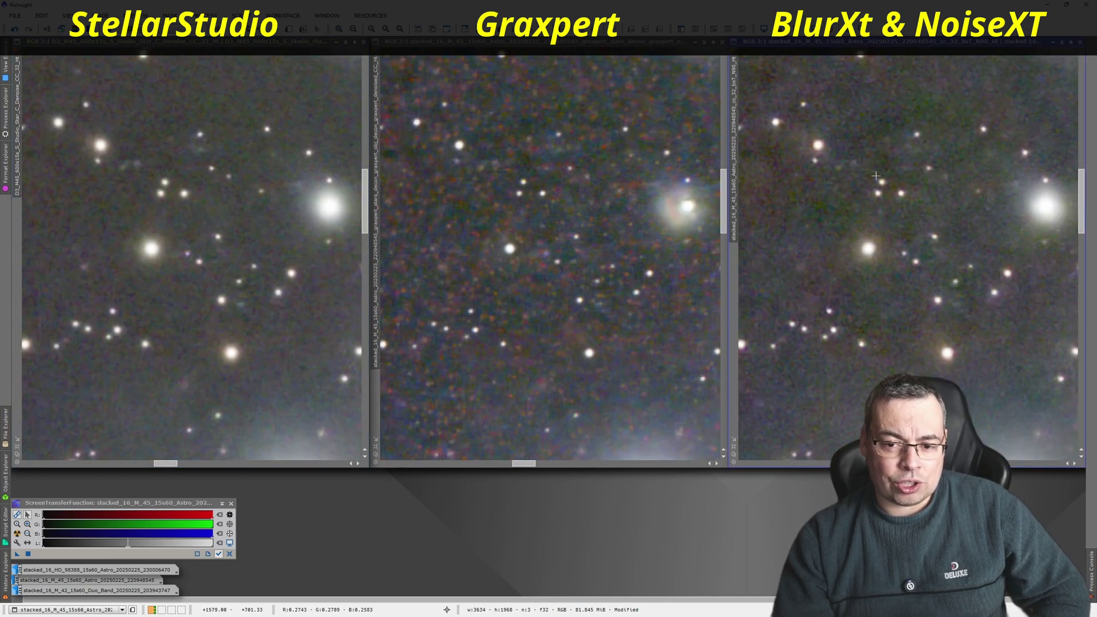
{"action": "scroll", "coordinate": [881, 191], "scroll_direction": "down", "scroll_amount": 3}
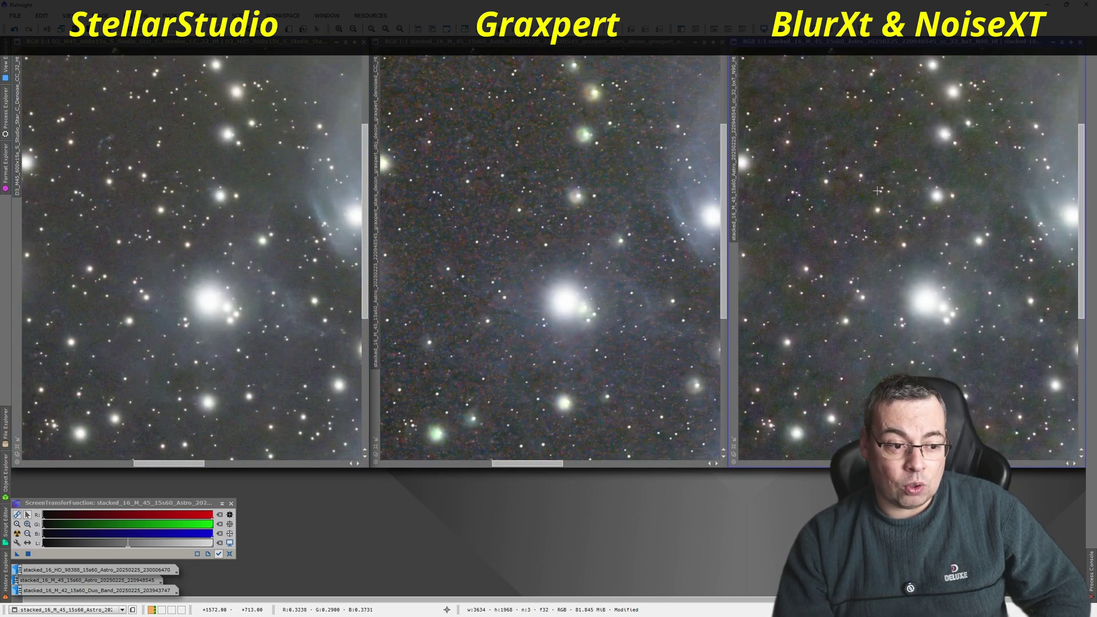
{"action": "left_click", "coordinate": [269, 205]}
{"action": "scroll", "coordinate": [269, 206], "scroll_direction": "up", "scroll_amount": 2}
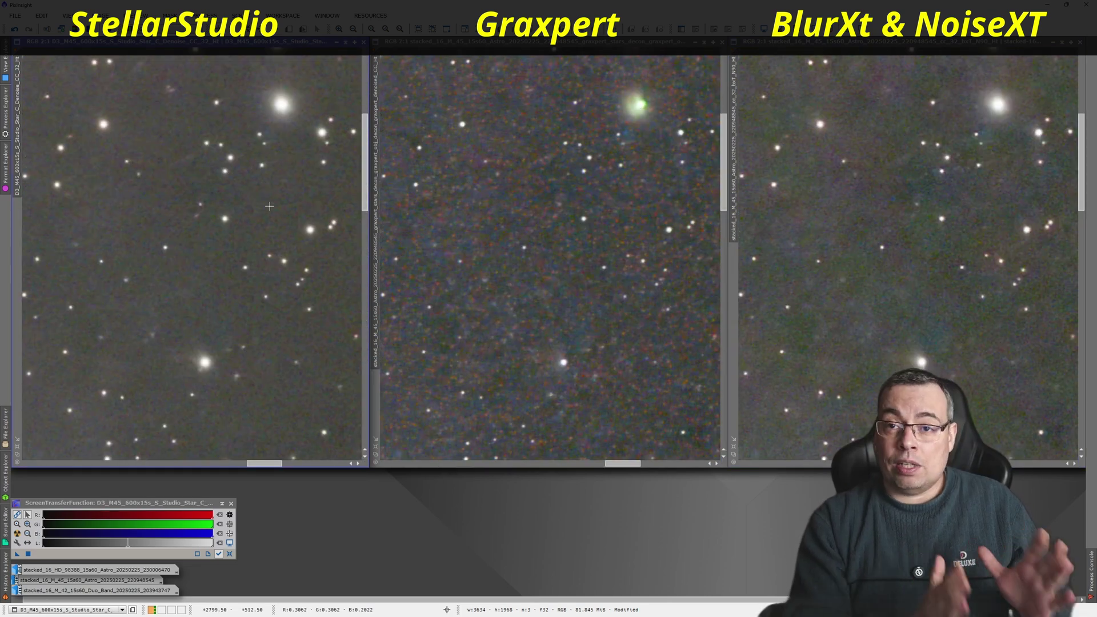
{"action": "scroll", "coordinate": [267, 200], "scroll_direction": "down", "scroll_amount": 3}
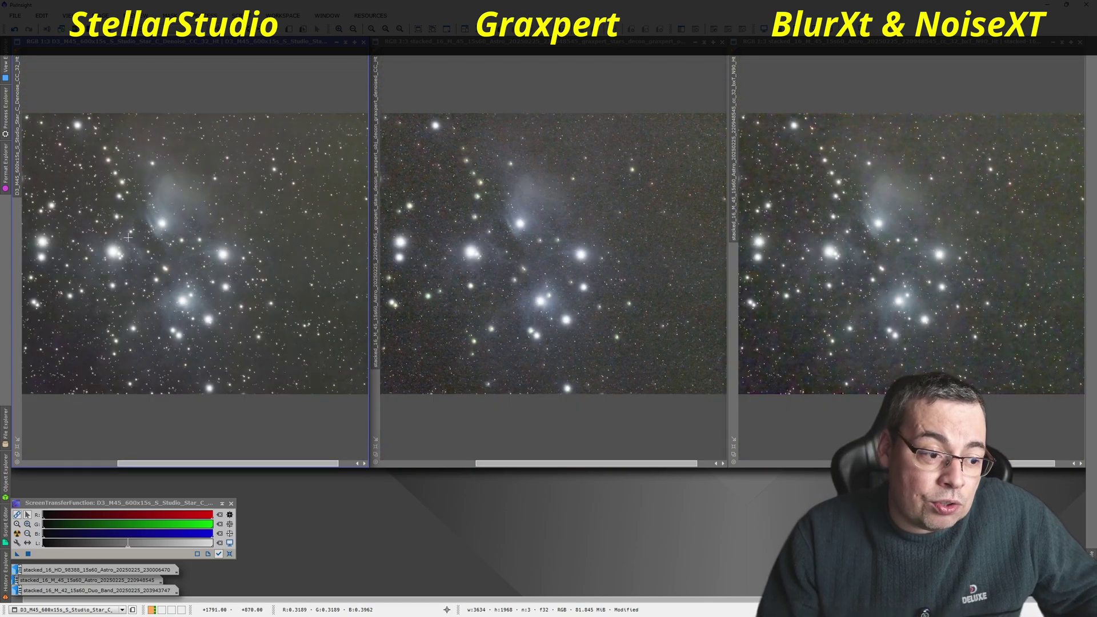
- Compare the fine nebula filaments beside the upper central bright star in the three M45 versions
{"action": "scroll", "coordinate": [128, 237], "scroll_direction": "up", "scroll_amount": 4}
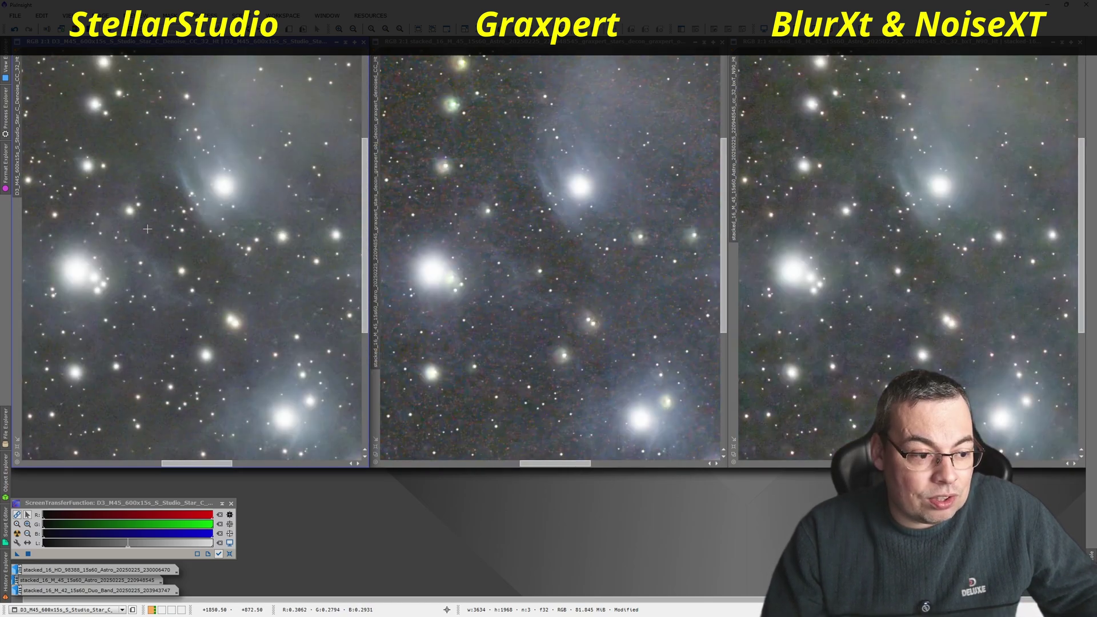
{"action": "scroll", "coordinate": [214, 201], "scroll_direction": "up", "scroll_amount": 1}
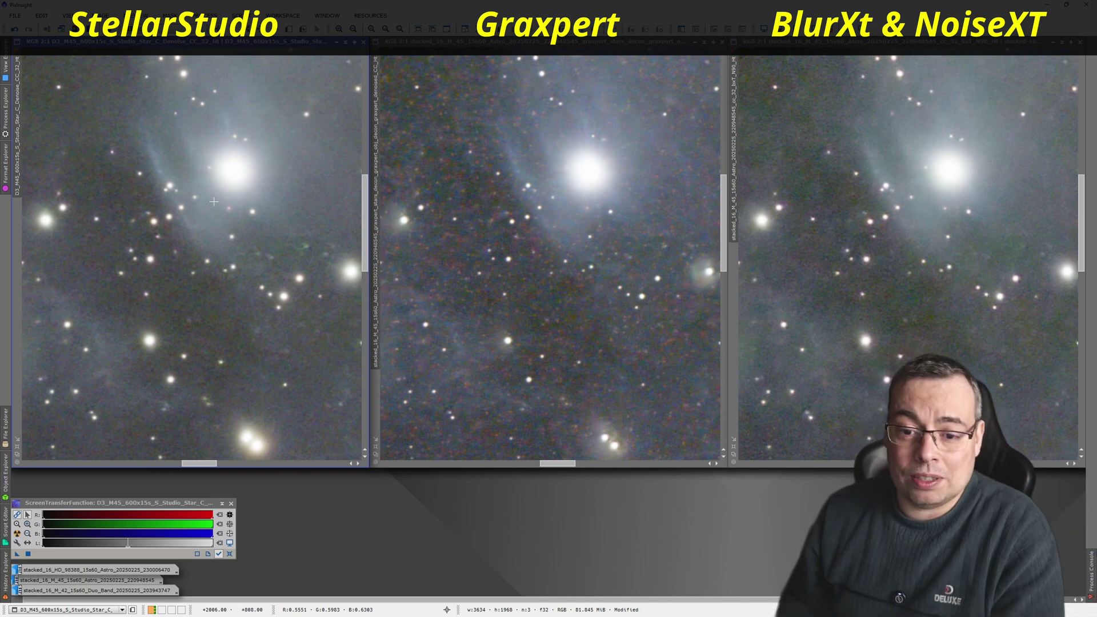
{"action": "scroll", "coordinate": [228, 197], "scroll_direction": "down", "scroll_amount": 1}
{"action": "scroll", "coordinate": [259, 178], "scroll_direction": "up", "scroll_amount": 1}
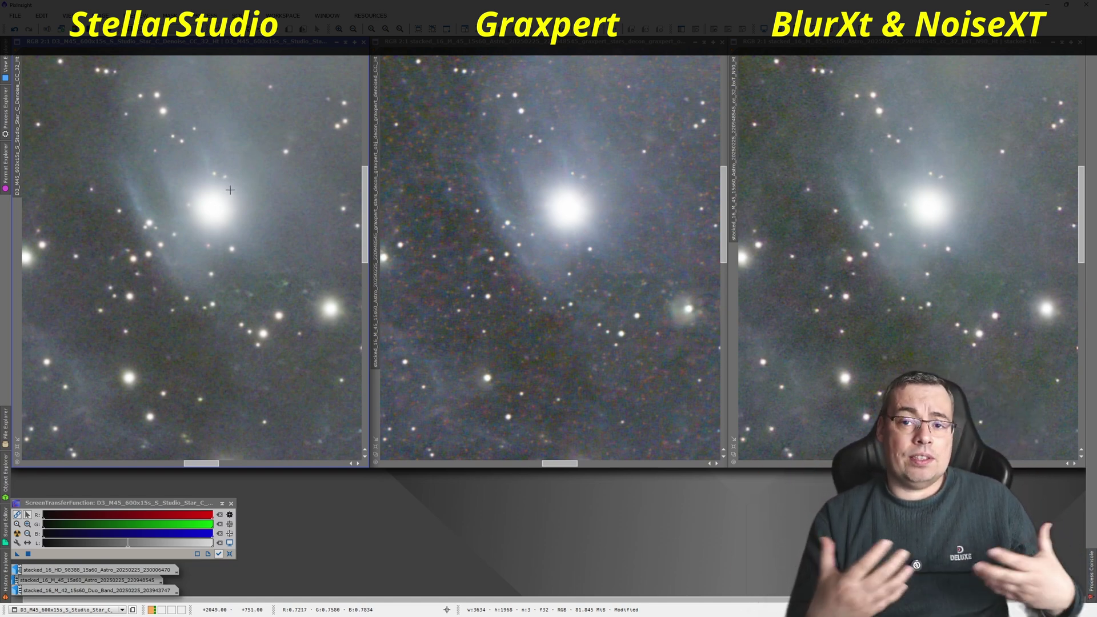
{"action": "scroll", "coordinate": [206, 167], "scroll_direction": "down", "scroll_amount": 1}
{"action": "scroll", "coordinate": [188, 149], "scroll_direction": "up", "scroll_amount": 1}
- Compare the star field to the upper right of the nebulosity and the overall appearance of the three M45 versions
{"action": "scroll", "coordinate": [182, 145], "scroll_direction": "down", "scroll_amount": 2}
{"action": "scroll", "coordinate": [278, 87], "scroll_direction": "up", "scroll_amount": 2}
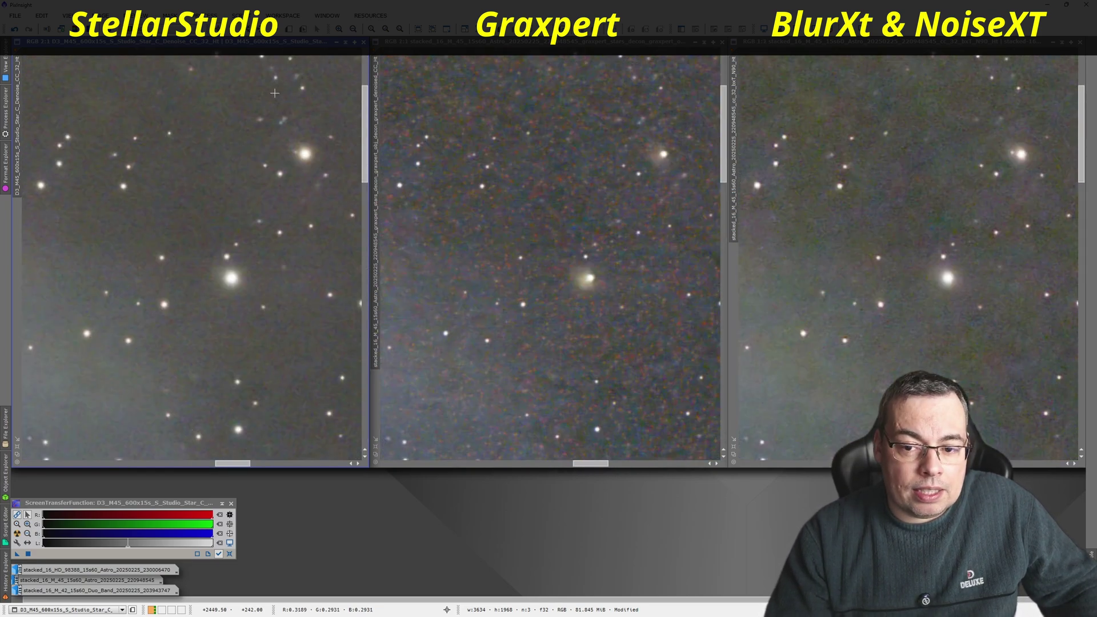
{"action": "scroll", "coordinate": [277, 87], "scroll_direction": "down", "scroll_amount": 4}
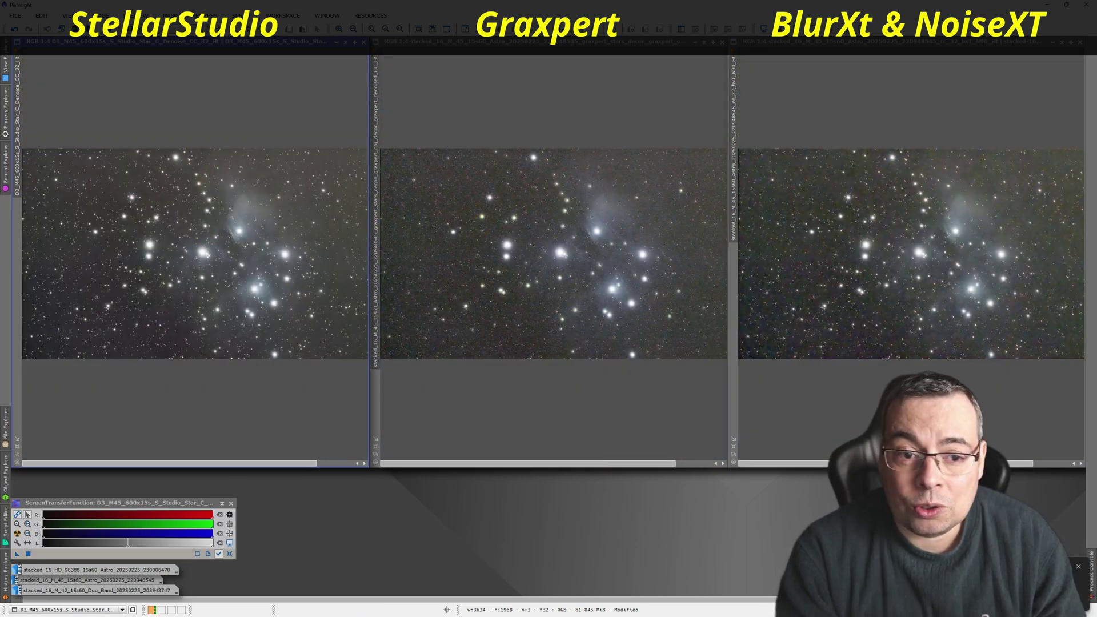